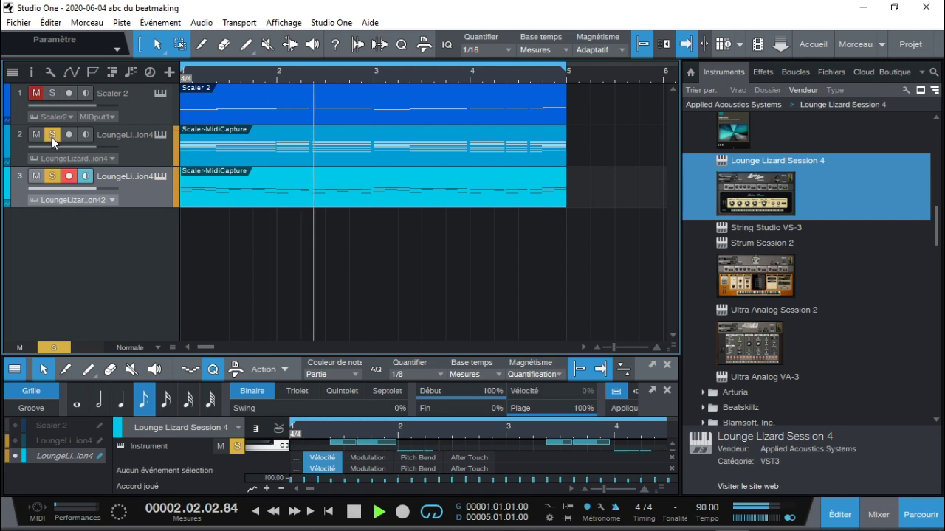
Unsolo track 2, switch track 3's Lounge Lizard program to 3. Chorus during playback and set its volume to about 1.7 dB.
key(space)
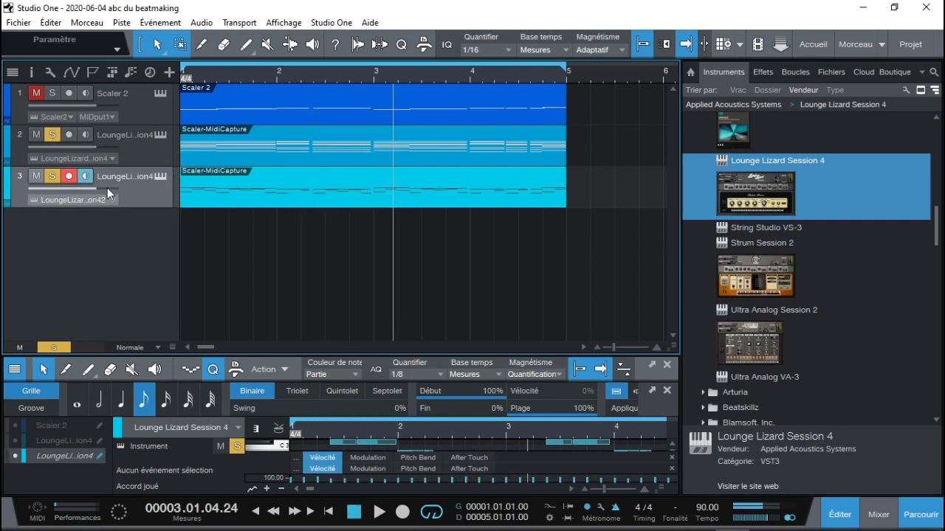
click(158, 177)
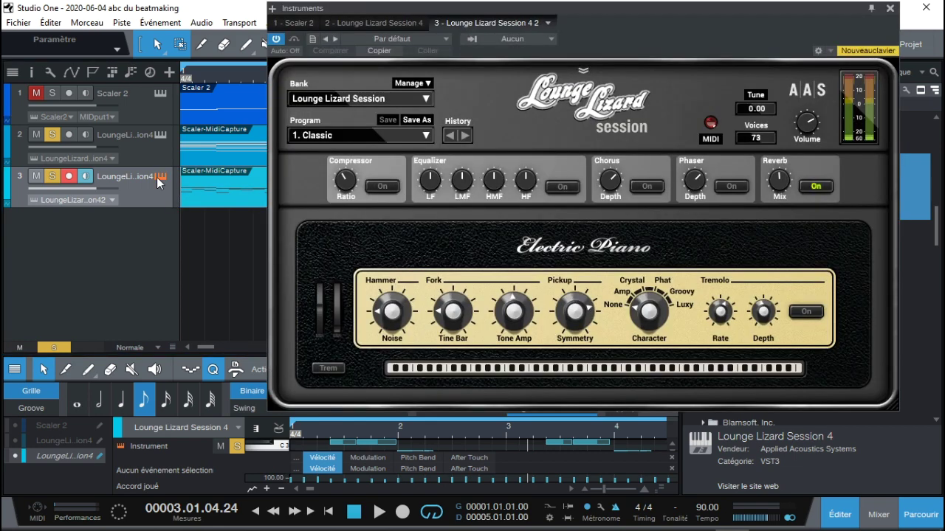
click(50, 137)
key(space)
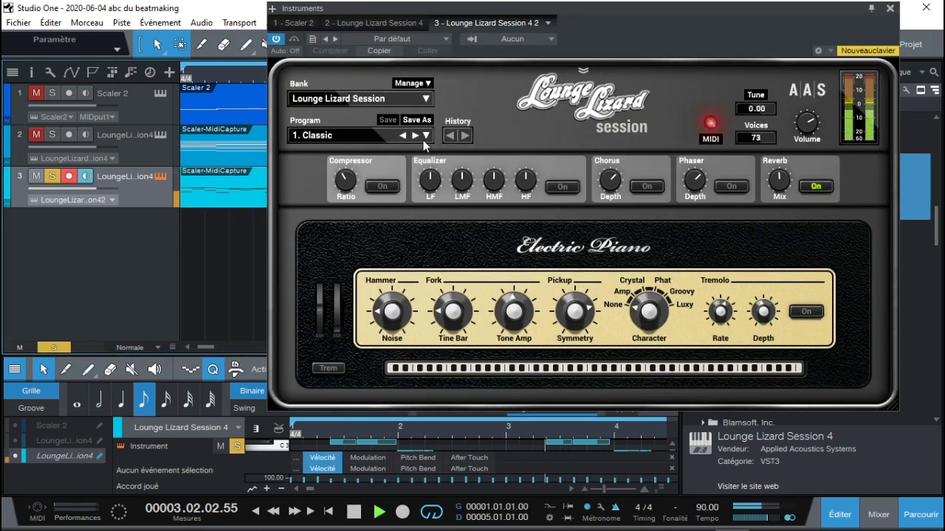
click(415, 136)
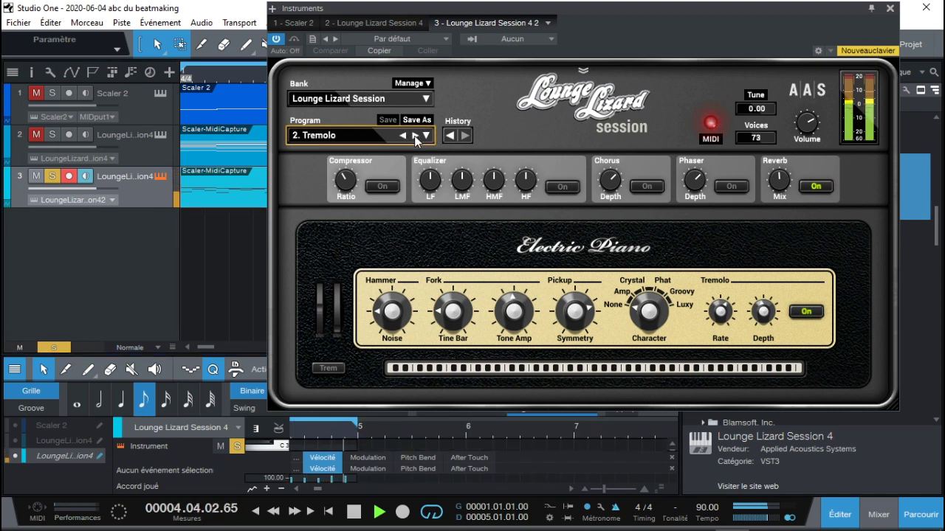
click(416, 137)
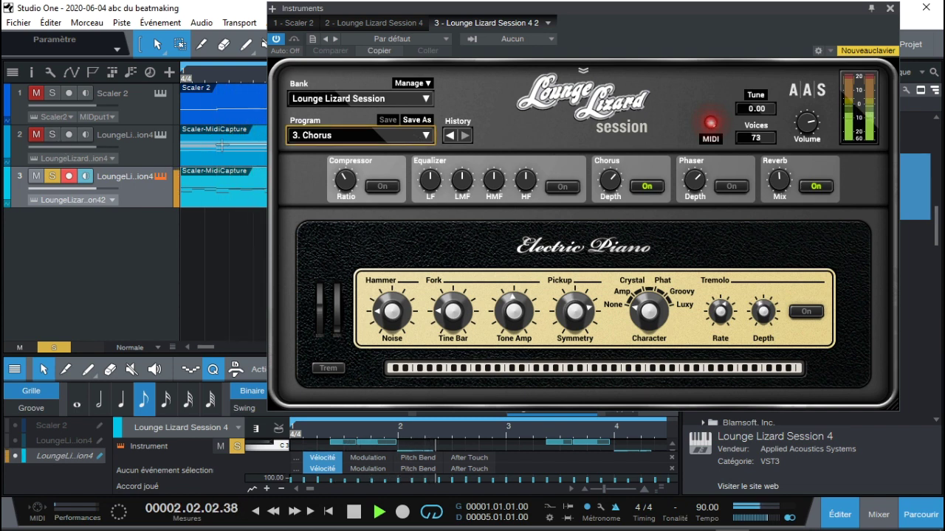
drag(807, 123, 807, 119)
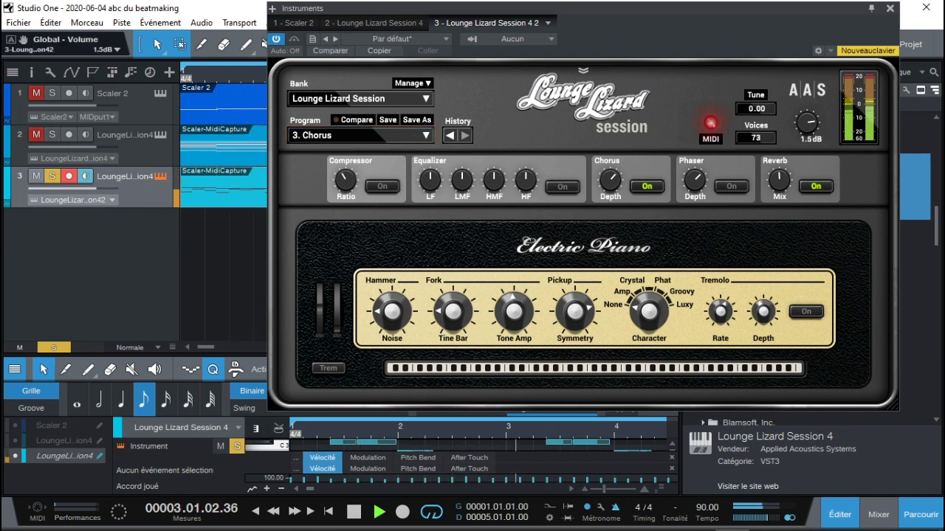
Lower the volume of track 2's Lounge Lizard to about -5.1 dB and solo track 2 again.
click(159, 137)
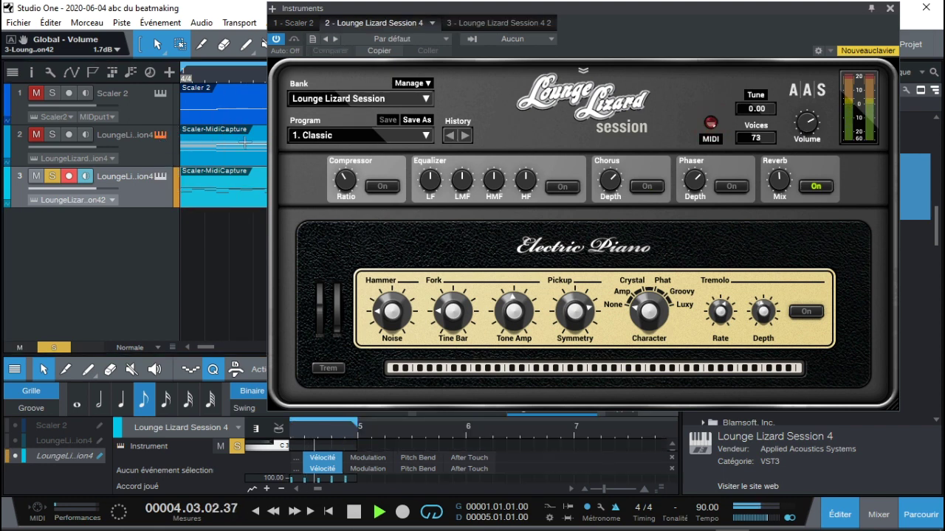
drag(806, 124, 806, 122)
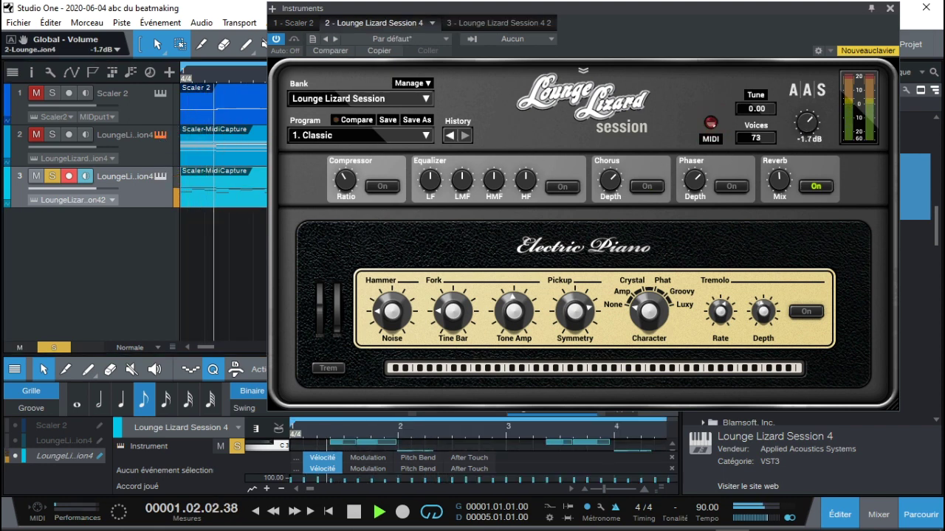
click(51, 134)
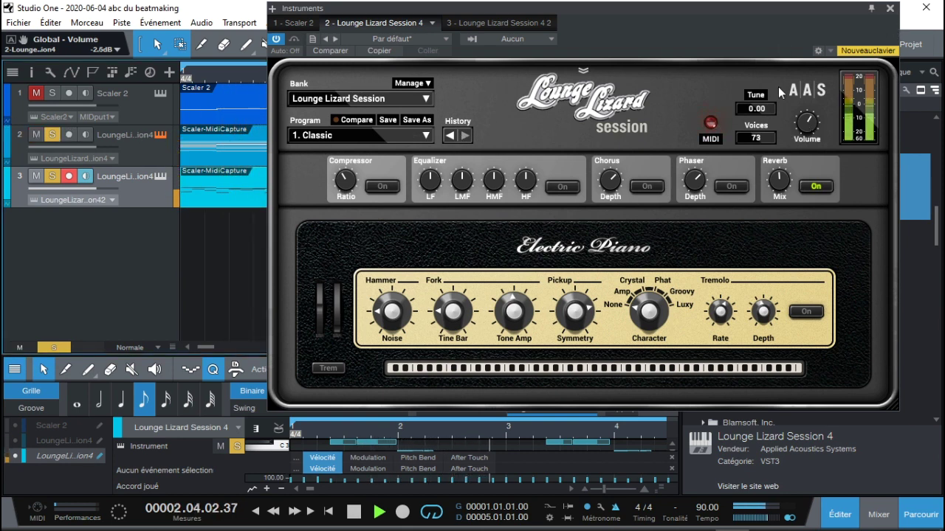
drag(806, 122, 811, 120)
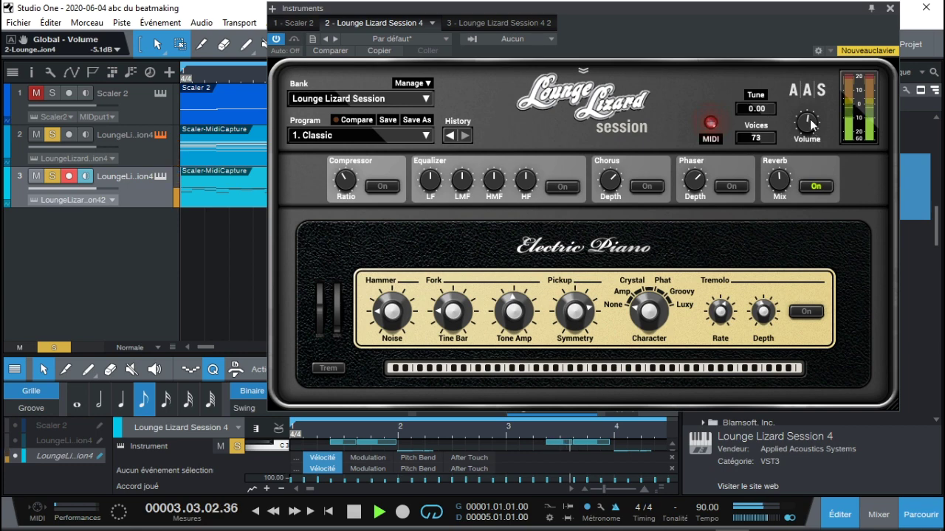
click(891, 9)
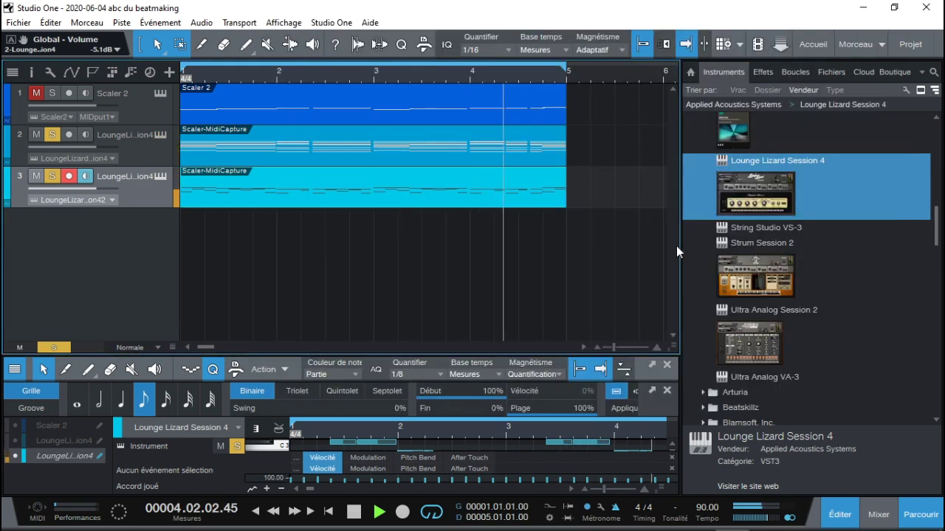
Add the UJAM BM-DOPE drum instrument on a new track and close its plug-in window.
drag(937, 214, 938, 326)
drag(764, 205, 323, 266)
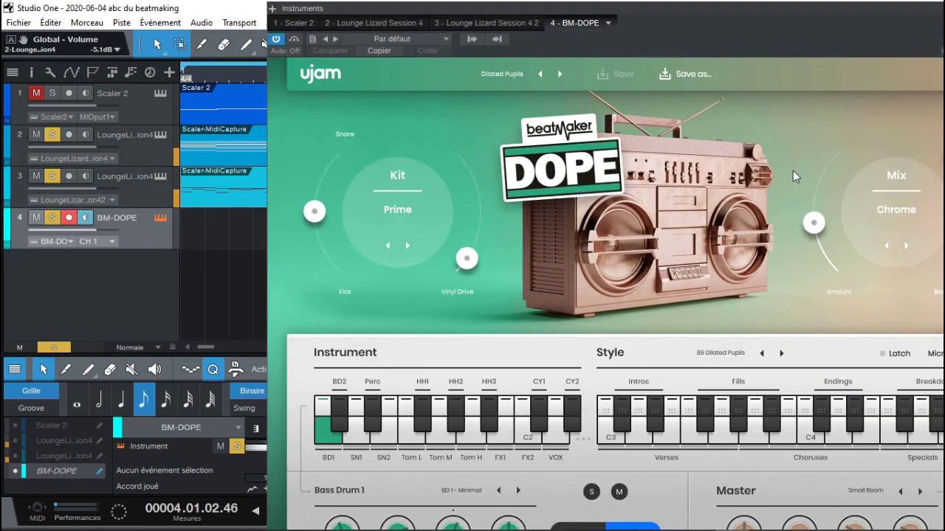
drag(907, 13, 658, 20)
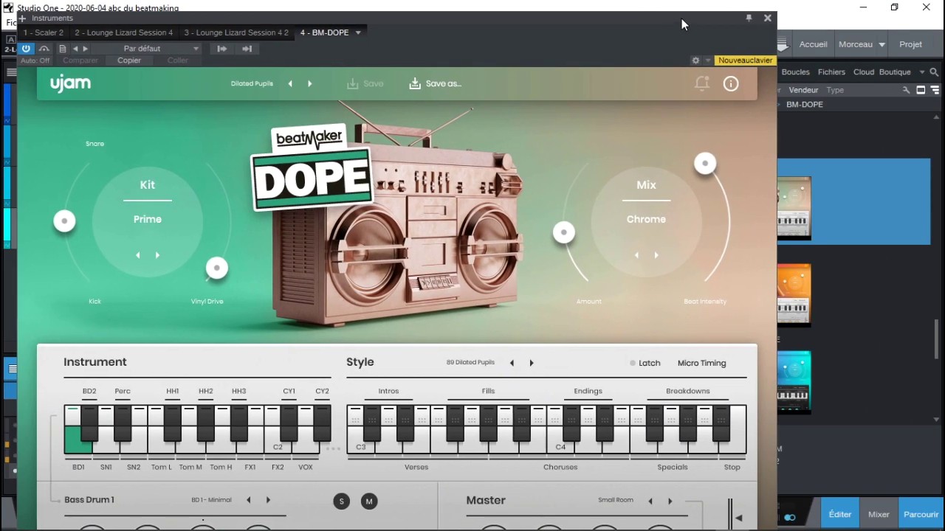
click(767, 17)
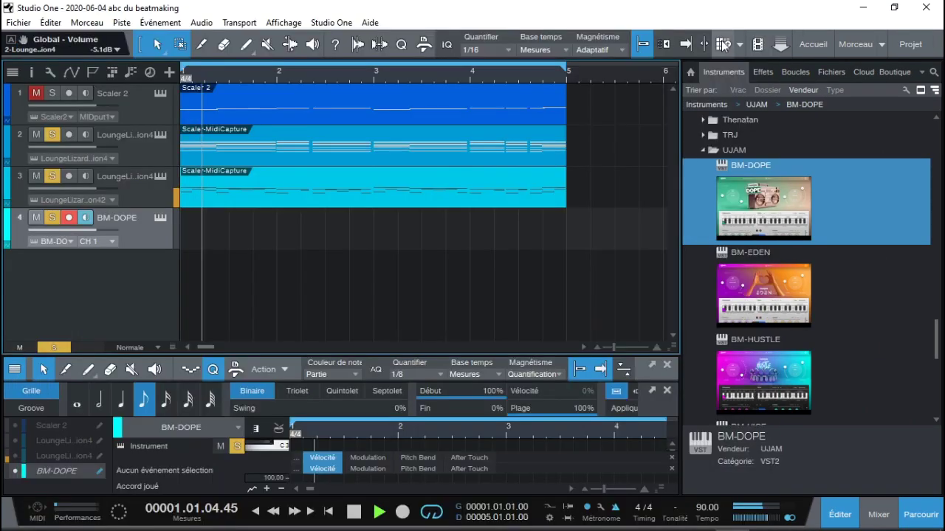
Create a part on the BM-DOPE track spanning bars 1 to 5 and enter a C3 eighth note at its start.
double_click(220, 251)
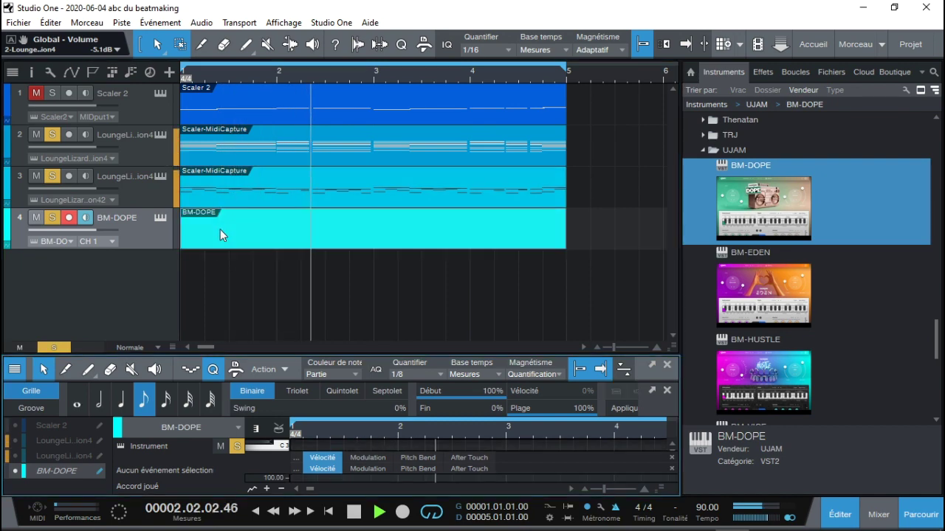
drag(327, 366, 329, 171)
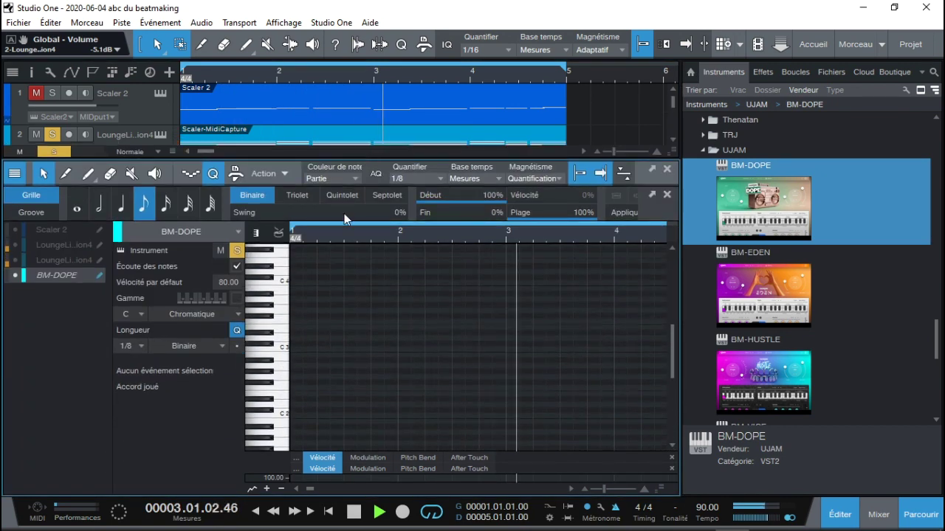
key(f)
key(space)
key(Home)
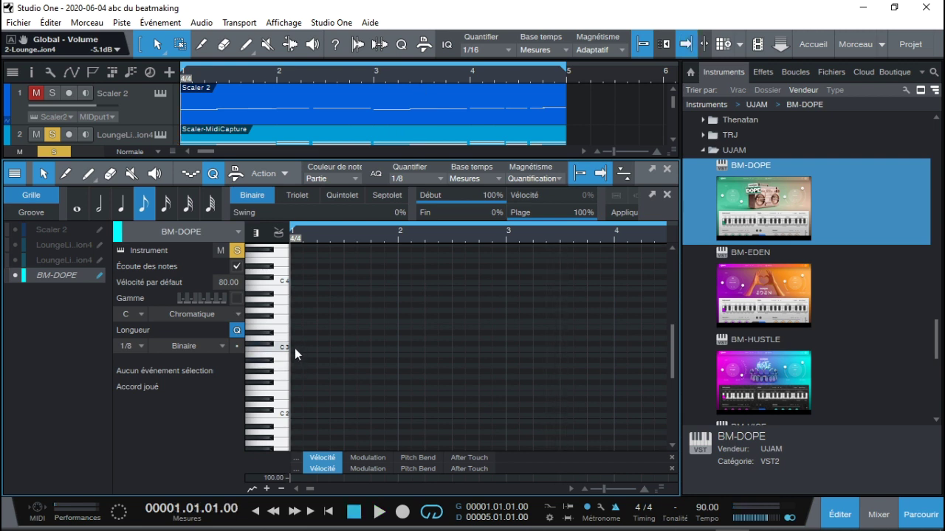
click(294, 348)
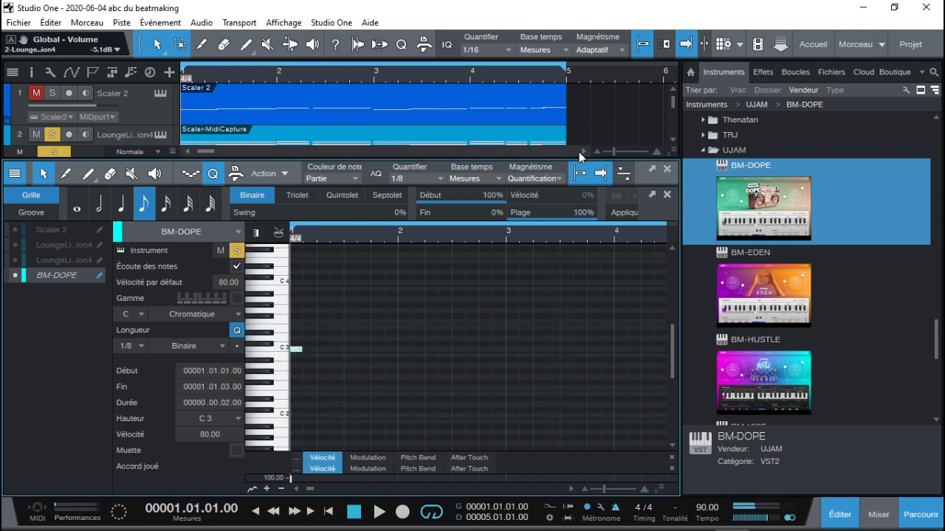
click(668, 167)
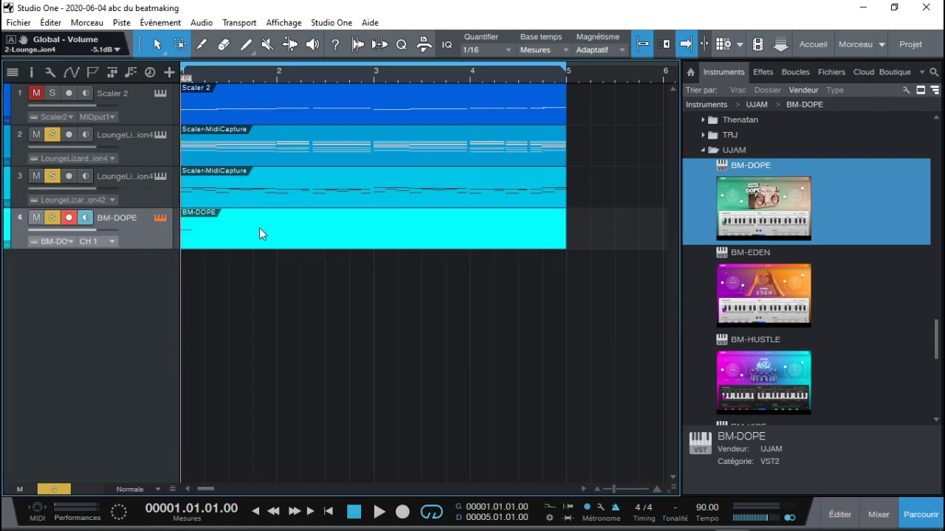
Enable Latch in BM-DOPE and step its style forward to 89 Wack In Time, then close the plug-in window.
key(F11)
click(633, 364)
click(633, 366)
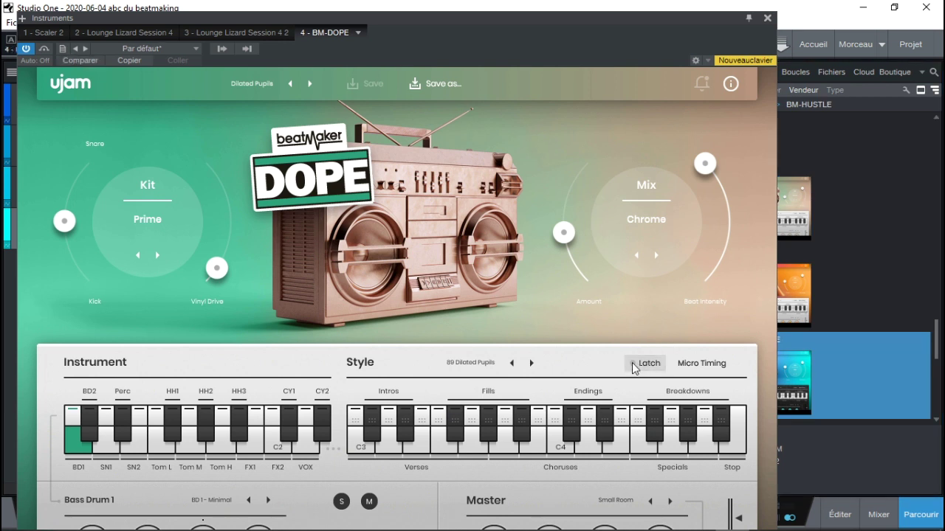
click(636, 366)
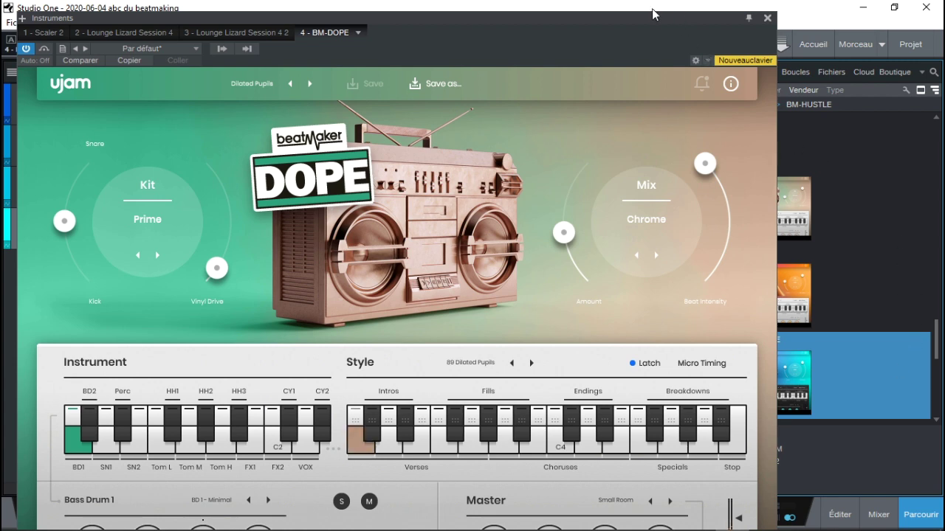
drag(649, 17, 766, 6)
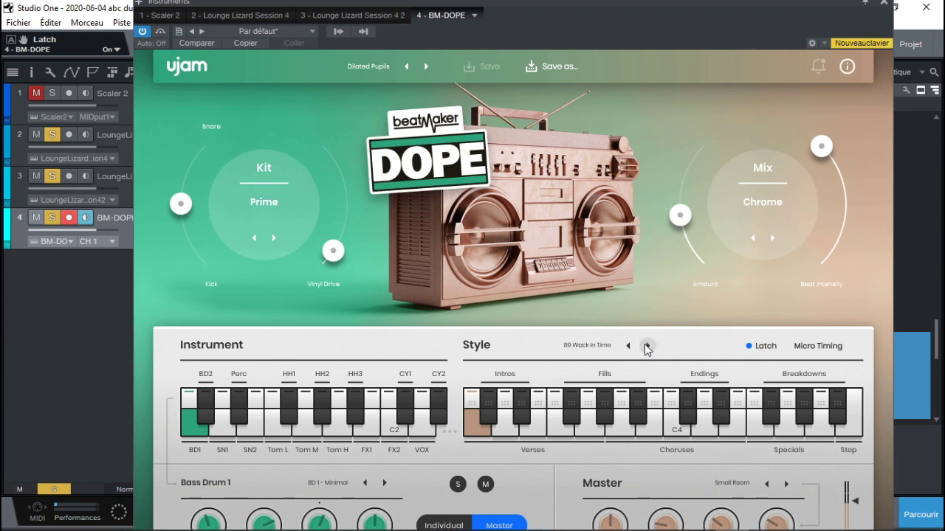
click(882, 6)
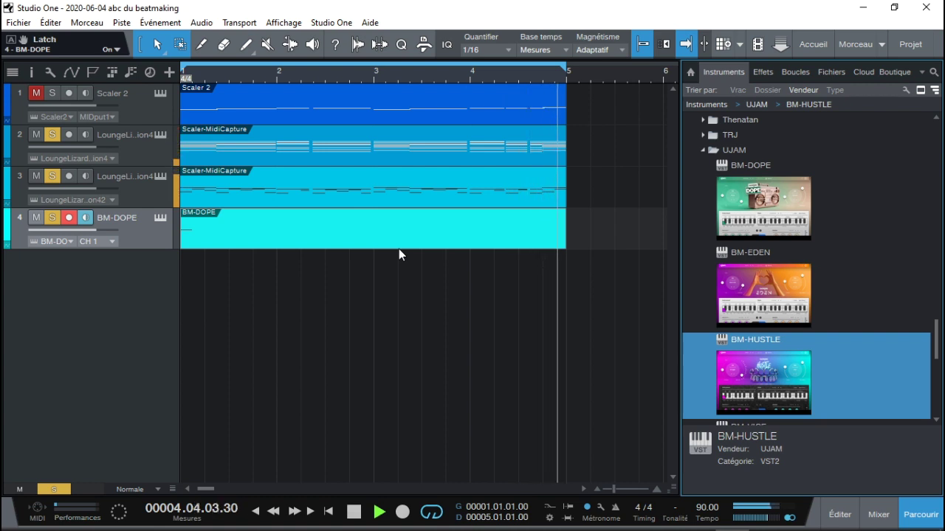
Move track 3's Scaler-MidiCapture clip to start at bar 5 and play the Scaler 2 track soloed from the beginning.
key(space)
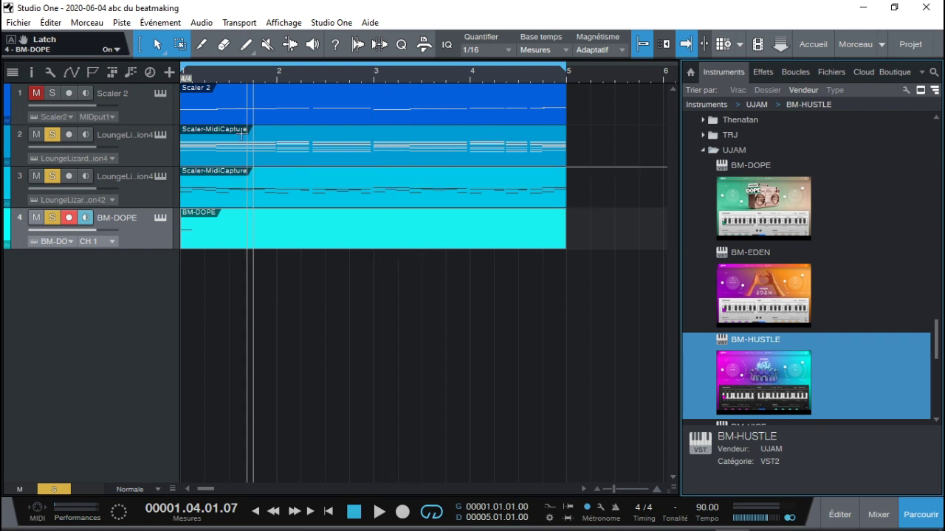
drag(253, 195, 638, 191)
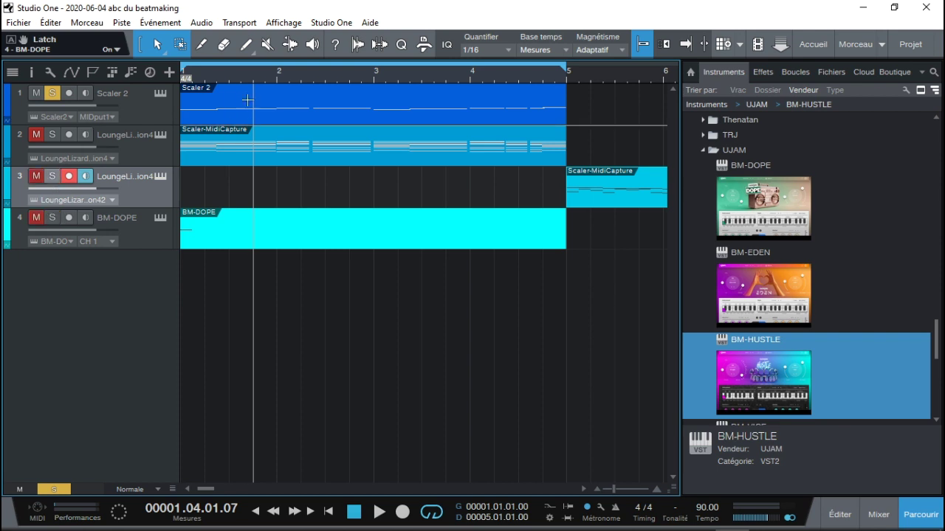
key(comma)
key(space)
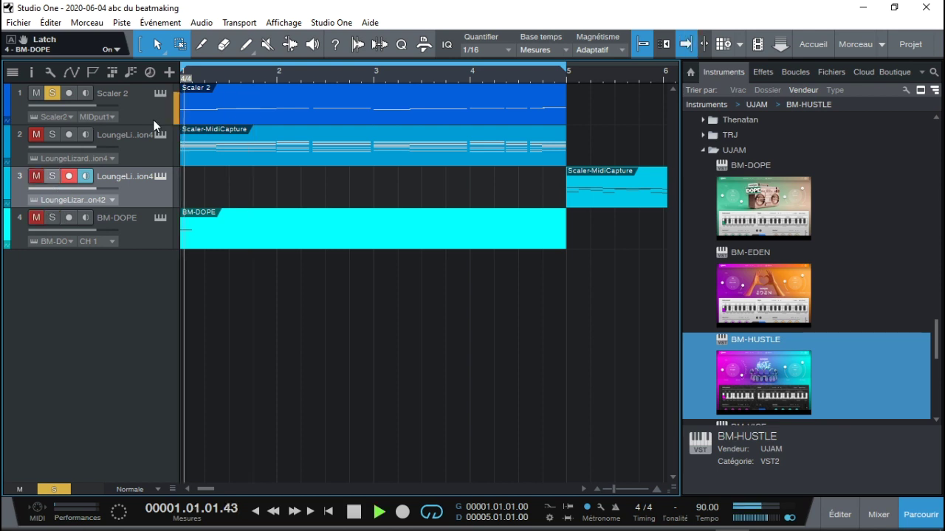
Set Scaler's expression pattern to Castrato from the Andante rhythms and play the progression with it.
click(159, 93)
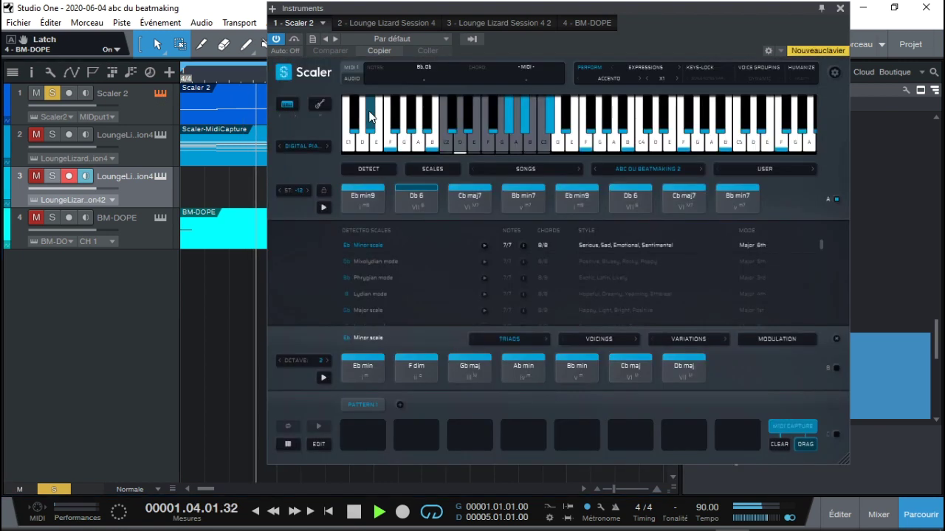
key(space)
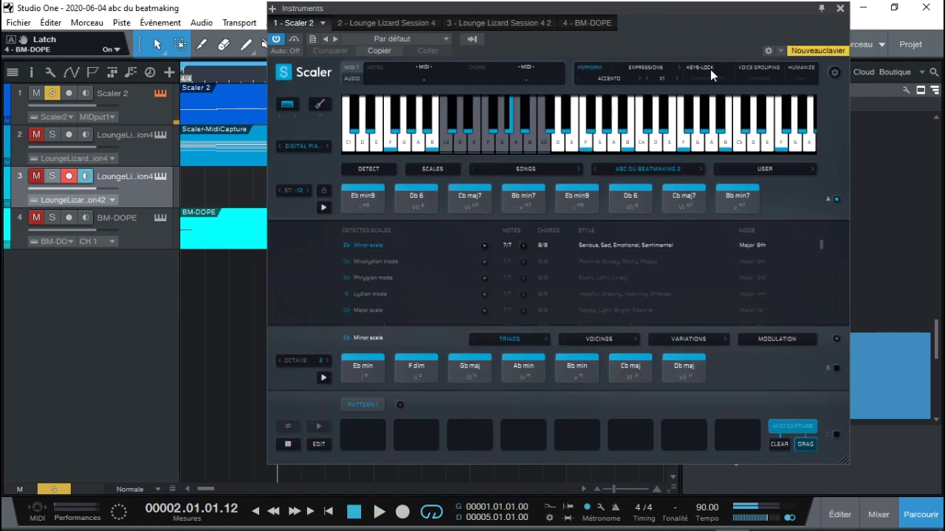
click(618, 80)
mouse_move(617, 103)
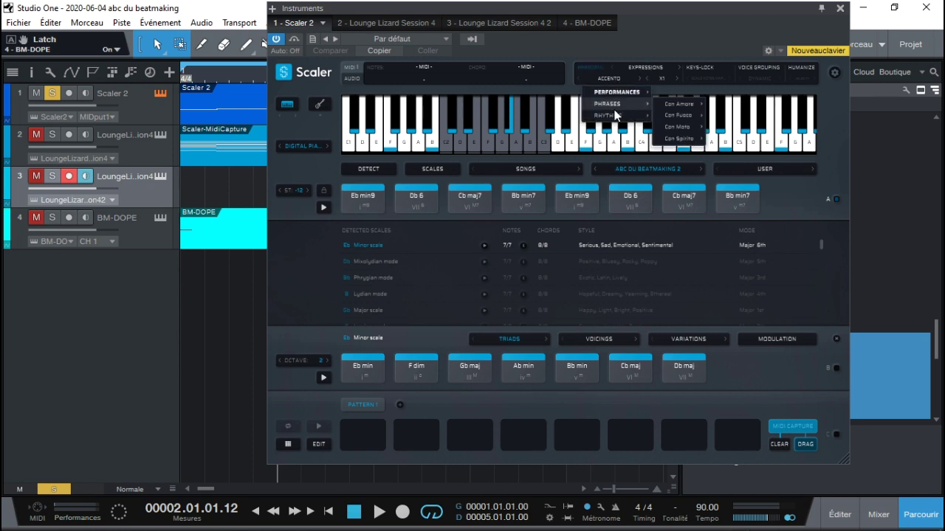
mouse_move(685, 122)
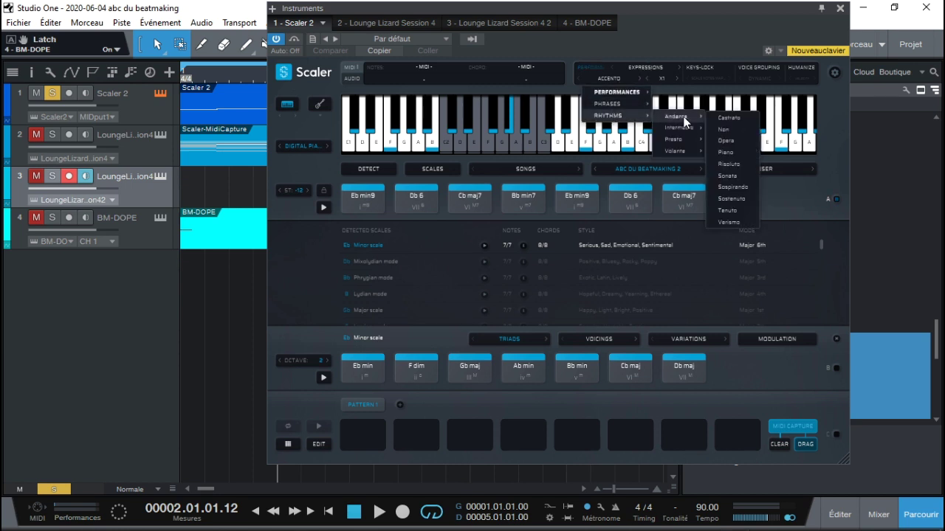
click(720, 120)
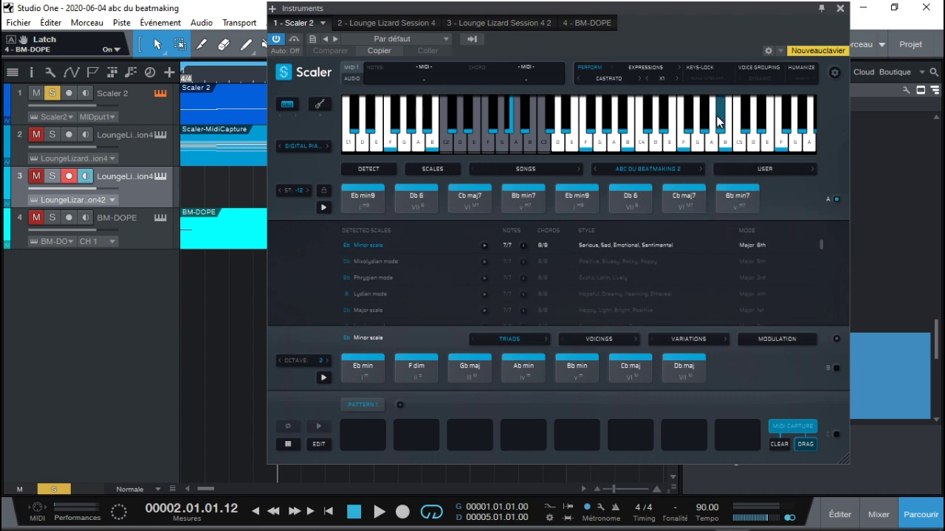
key(space)
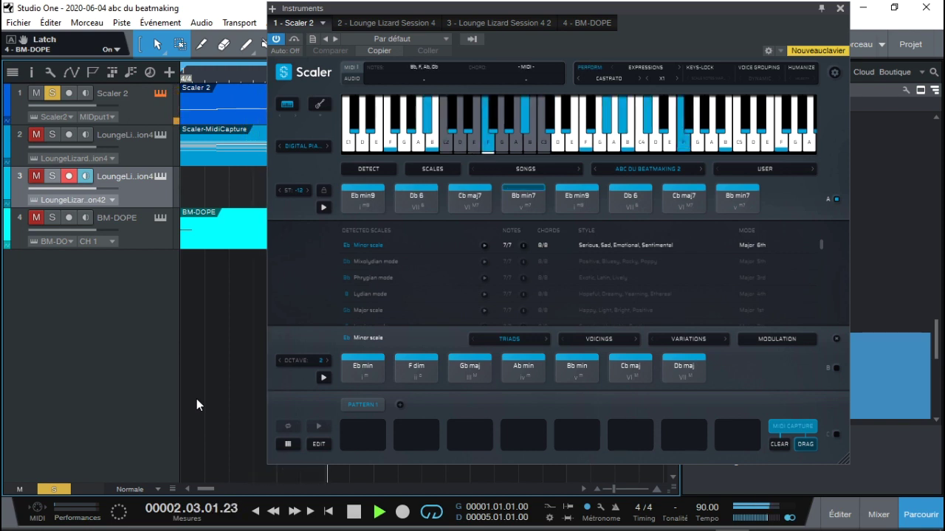
Step Scaler's expression pattern forward to Piano and restart playback to audition it.
click(640, 79)
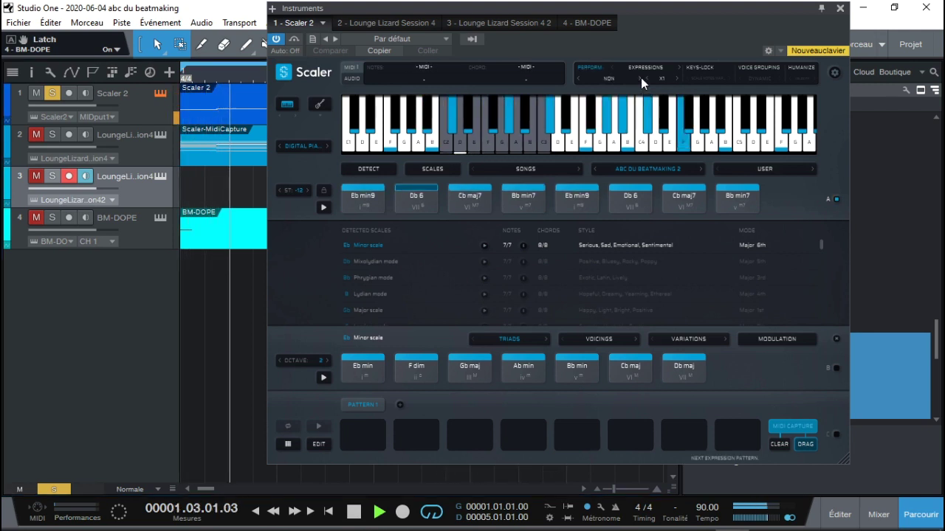
click(639, 78)
key(space)
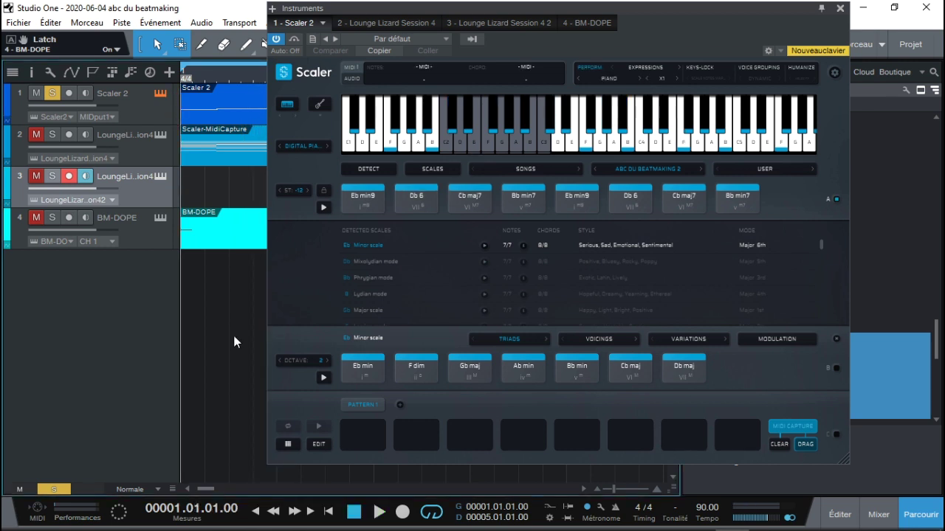
key(space)
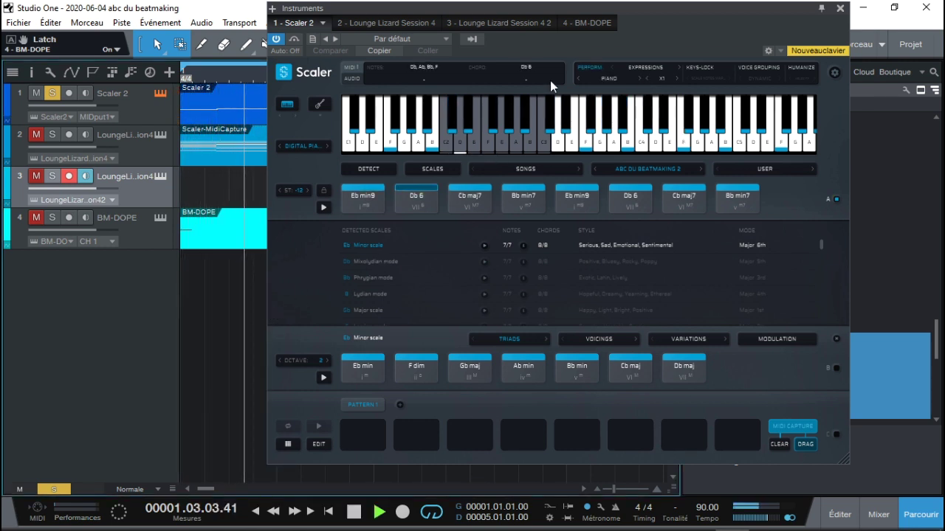
Audition Scaler's Risoluto expression pattern, and set the pattern to Agitato from the Intermedio rhythms and play it from the beginning.
click(639, 77)
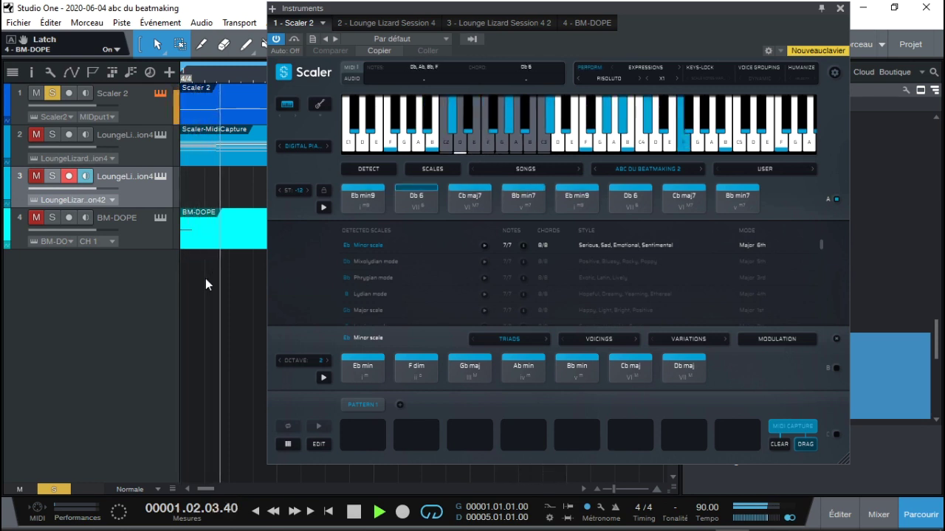
key(space)
click(617, 79)
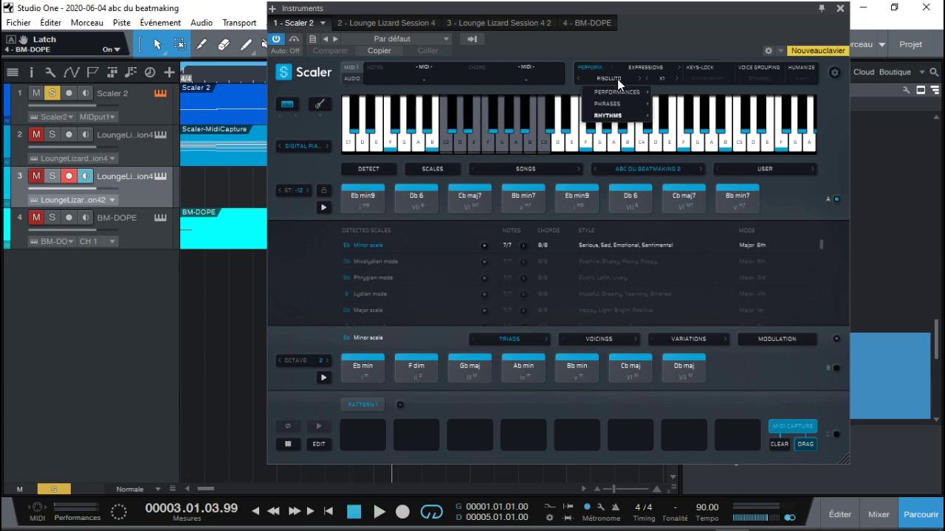
mouse_move(623, 119)
mouse_move(685, 128)
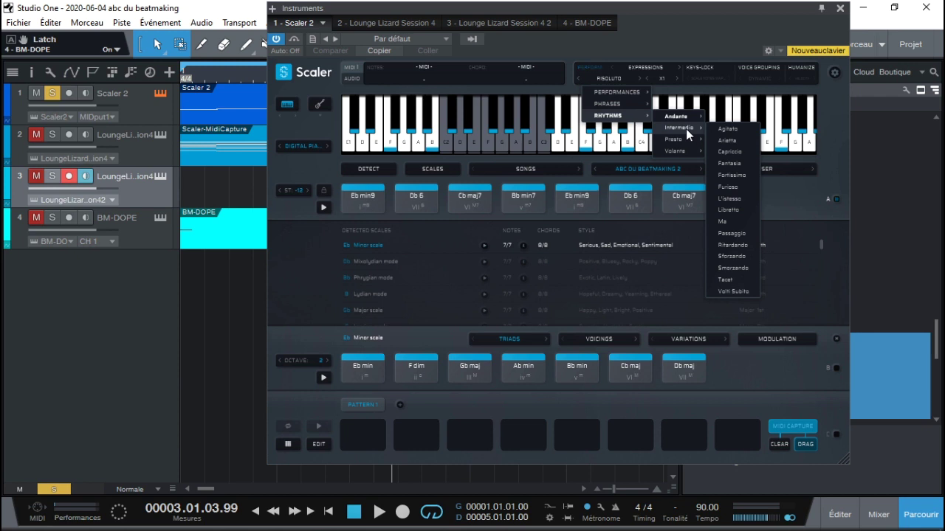
click(729, 127)
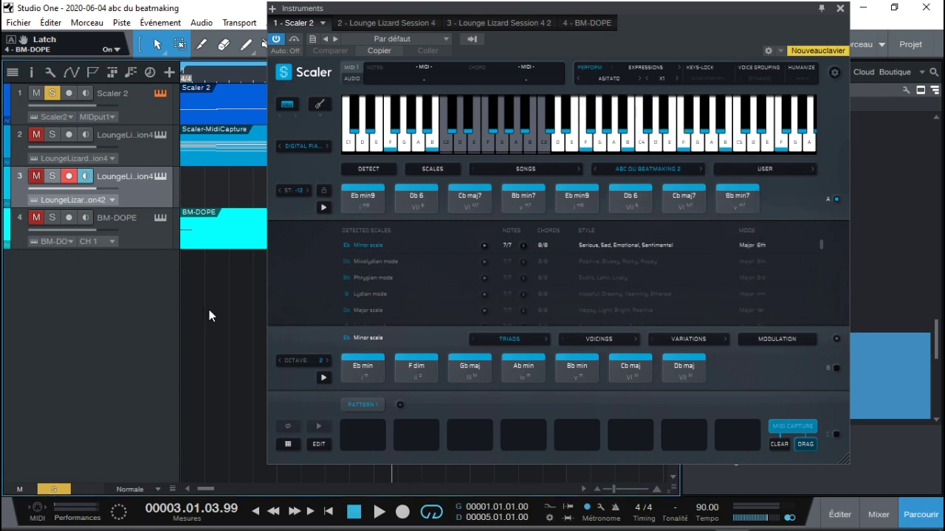
key(Home)
key(space)
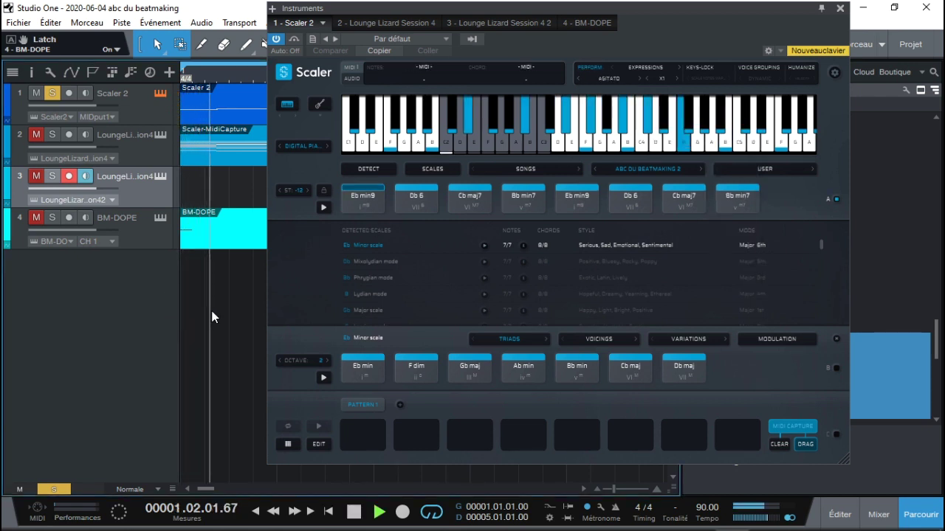
Step Scaler's expression pattern forward through Arietta and Capriccio to Fantasia, playing the progression to audition them.
click(639, 78)
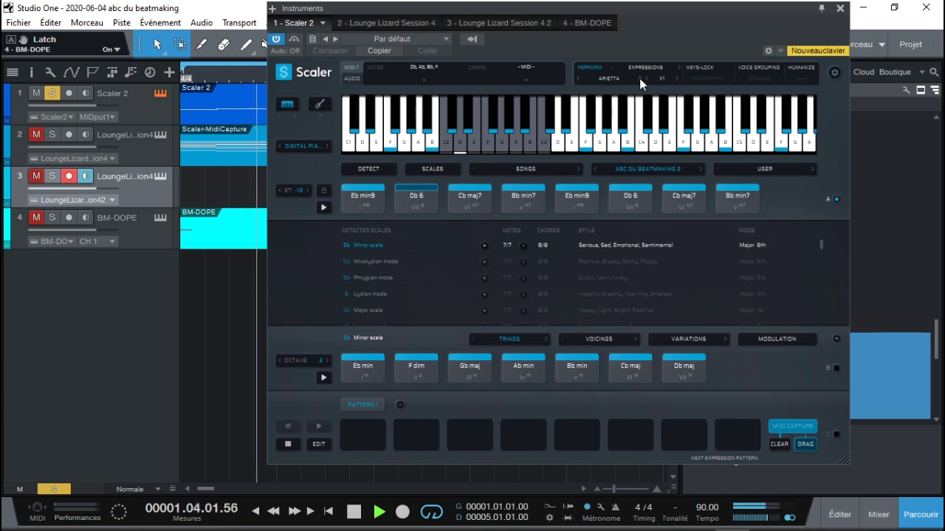
click(639, 78)
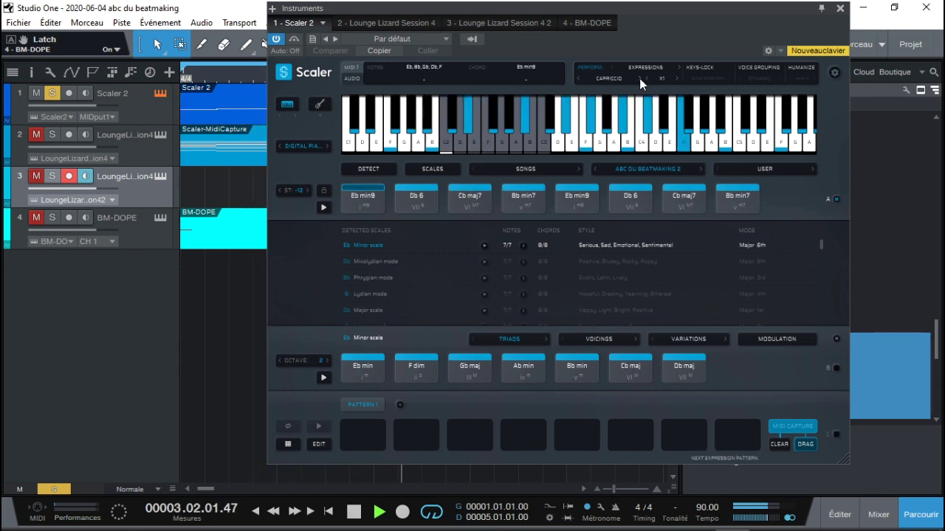
key(space)
key(Home)
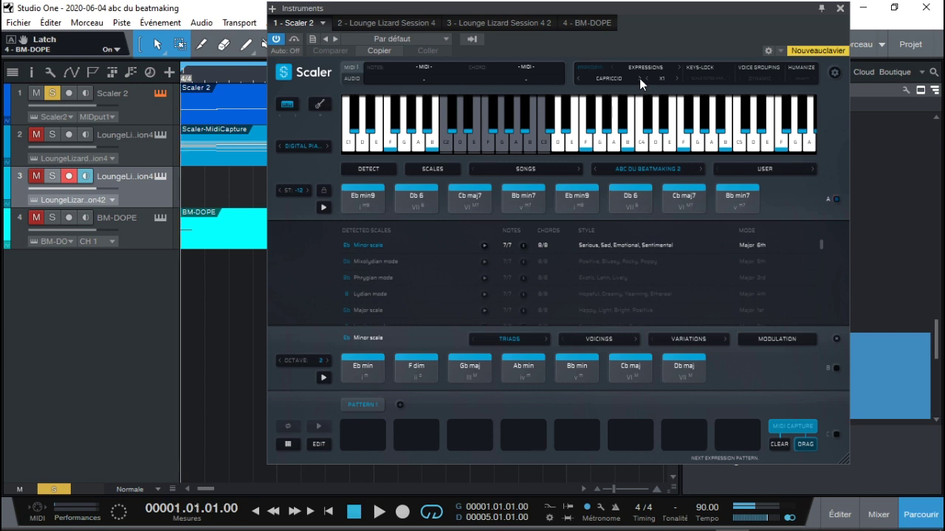
key(space)
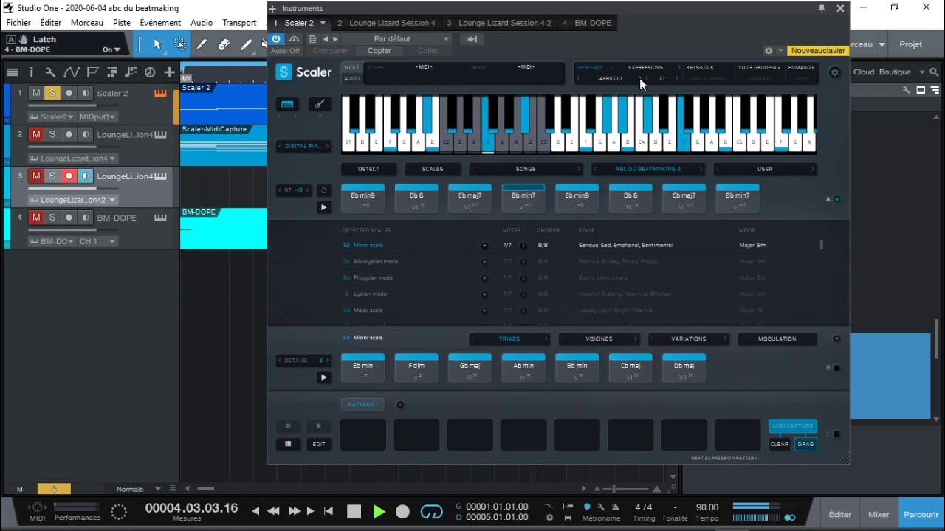
click(639, 78)
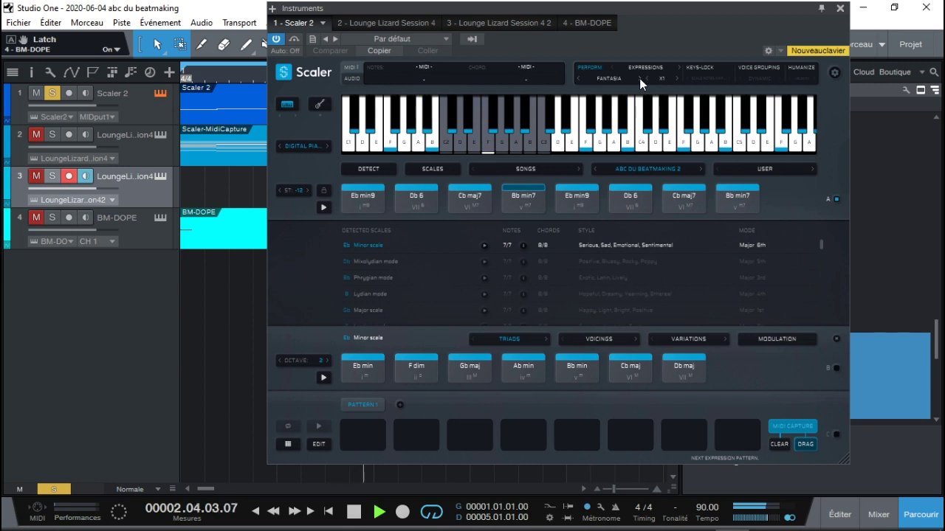
key(space)
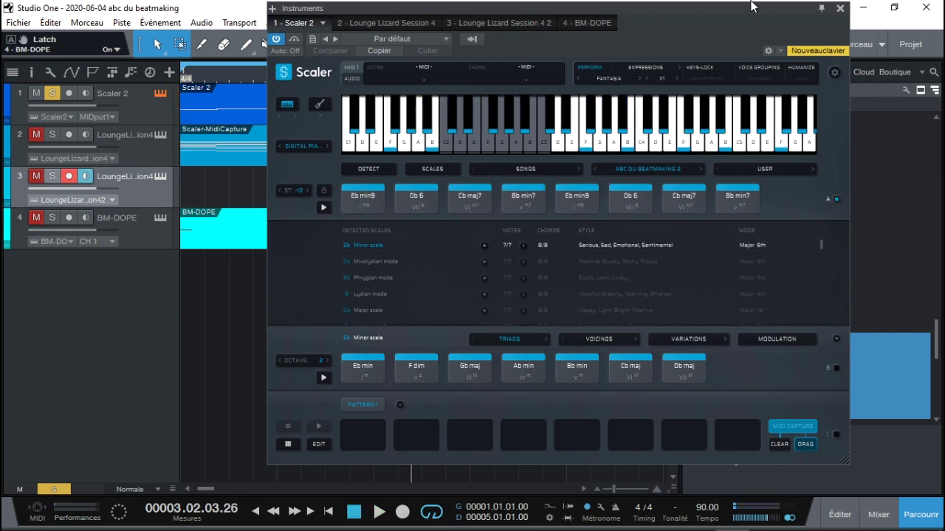
Close the Scaler window, return the playhead to the song start and turn off loop playback.
click(839, 9)
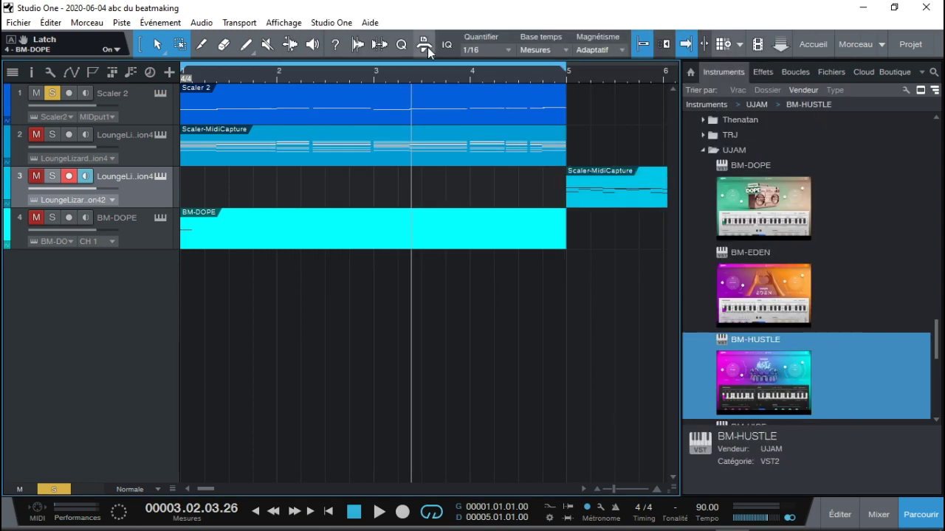
key(Home)
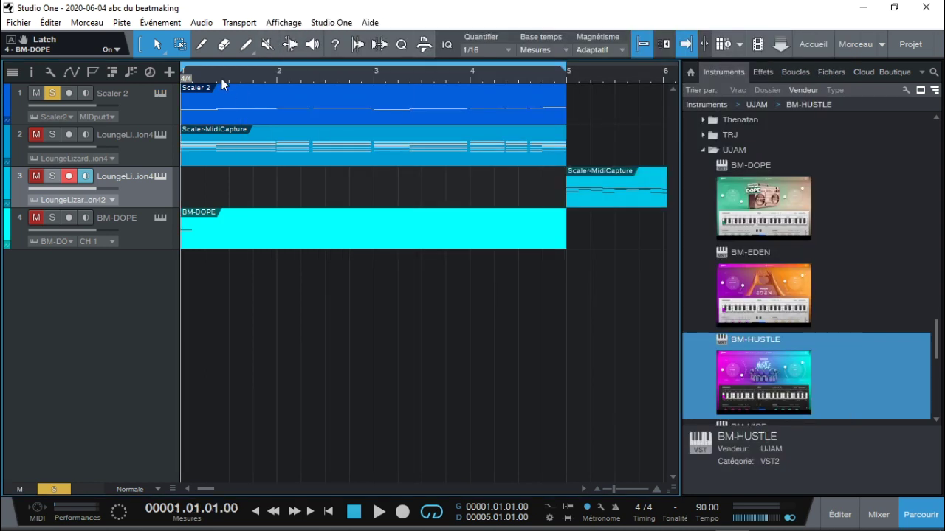
click(434, 512)
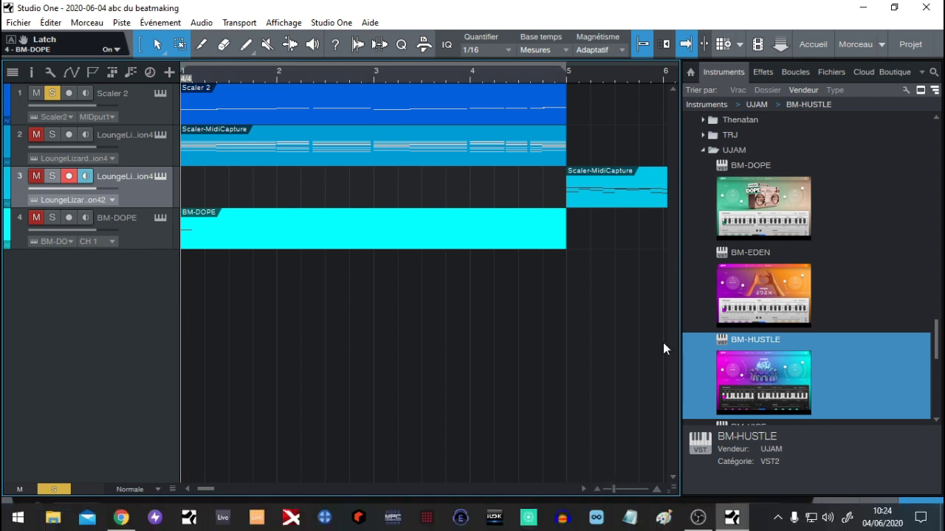
Clear Scaler's previous MIDI capture and capture a new one of the Fantasia pattern while the progression plays through once.
click(159, 93)
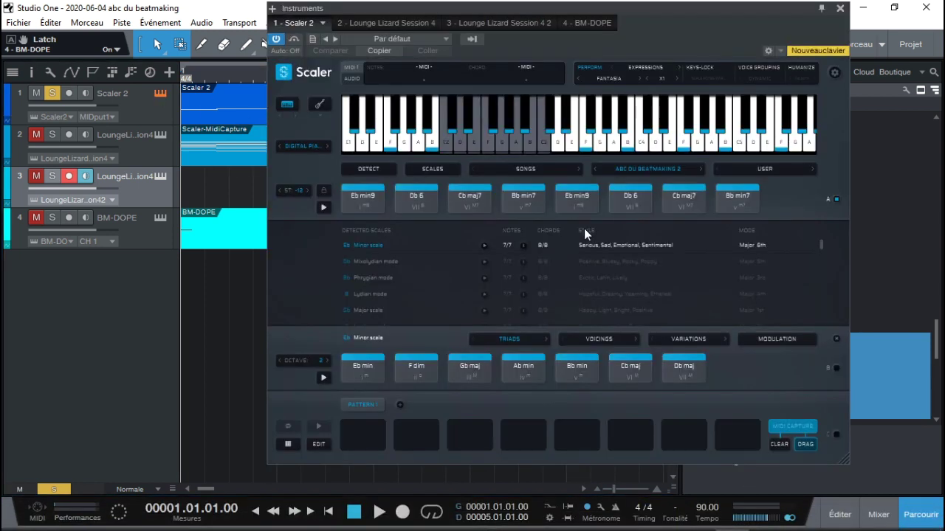
click(780, 443)
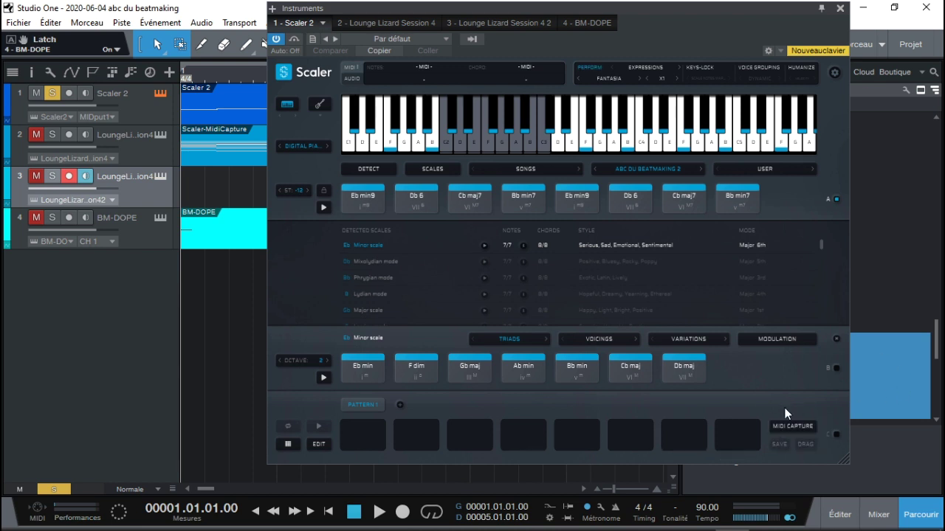
click(787, 423)
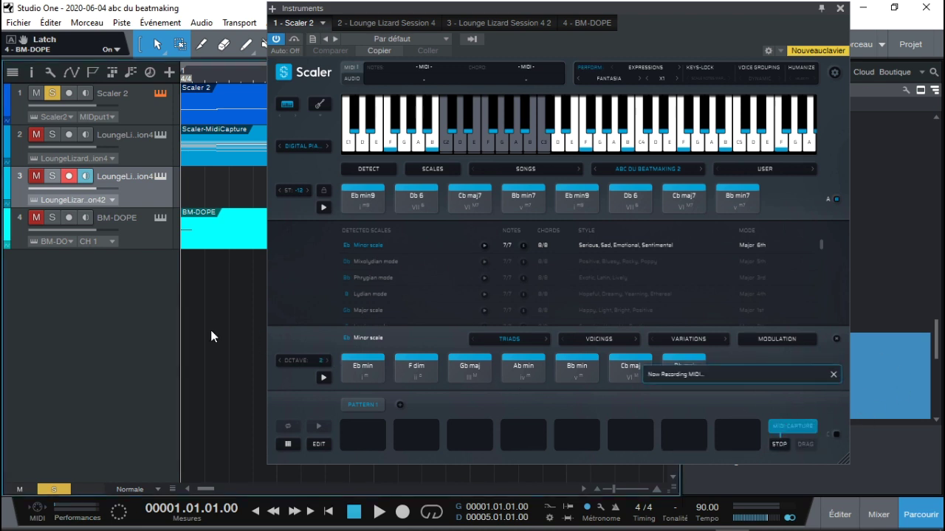
key(space)
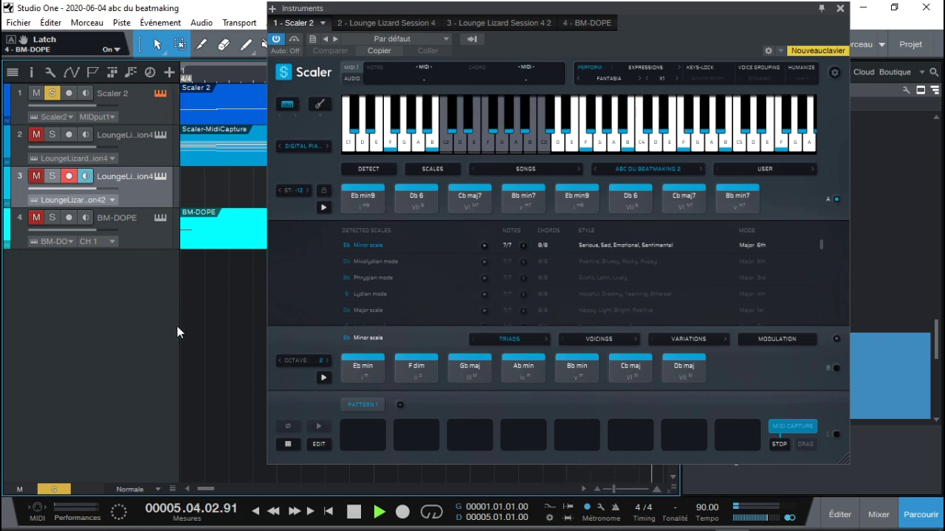
click(780, 443)
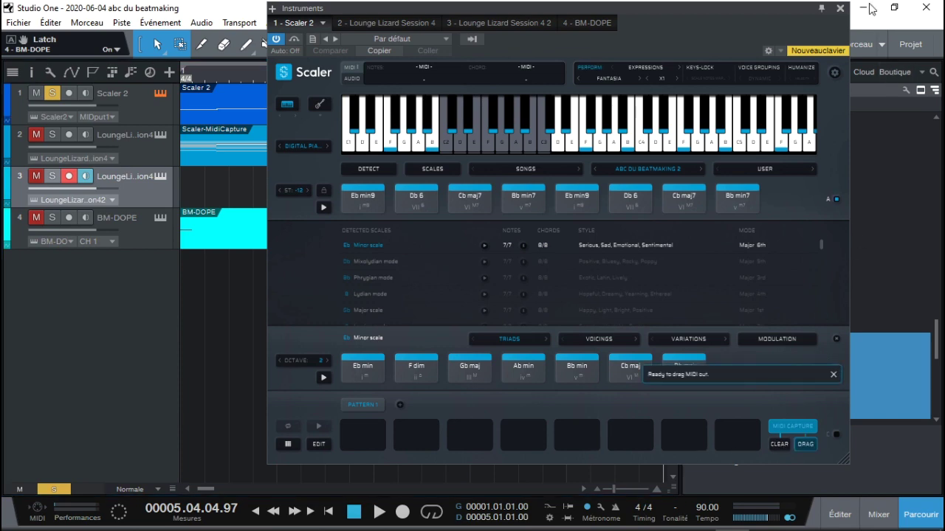
Close the Scaler window and move track 2's existing Scaler-MidiCapture clip to start at bar 5.
drag(783, 14, 773, 62)
click(831, 57)
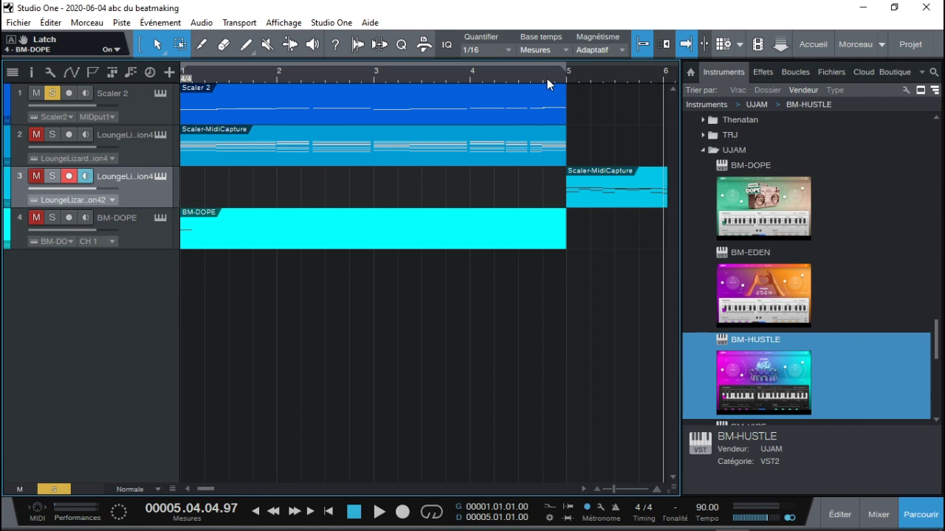
drag(252, 153, 640, 148)
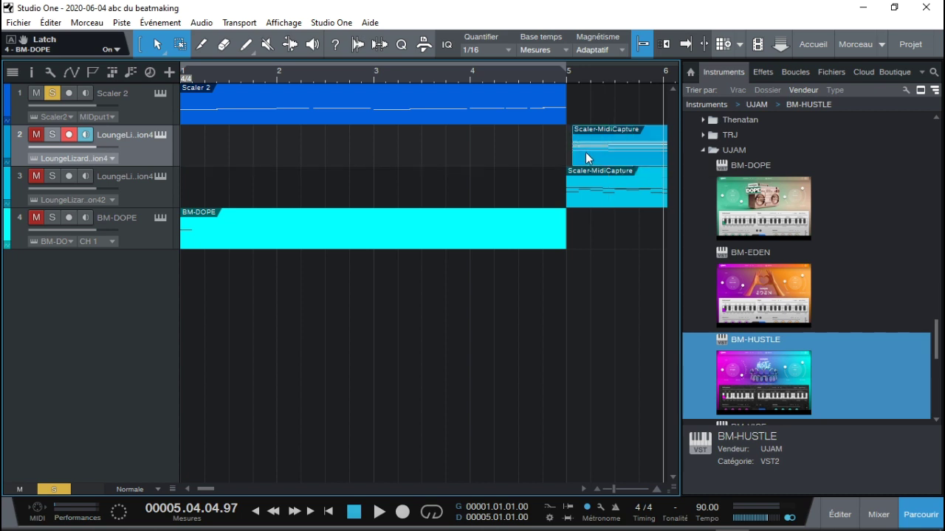
drag(595, 159, 591, 158)
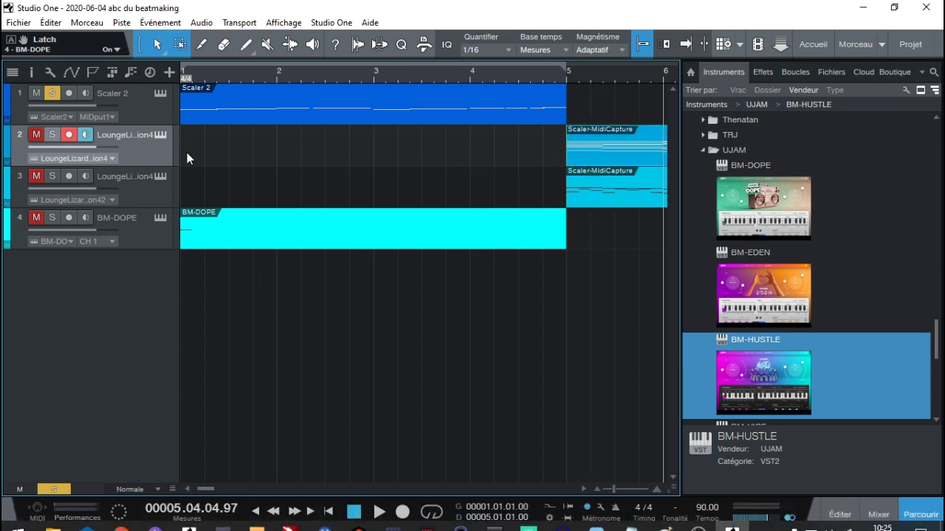
Place Scaler's new MIDI capture on track 2 at bar 1, and move track 3's Scaler-MidiCapture clip back to bar 1.
click(161, 94)
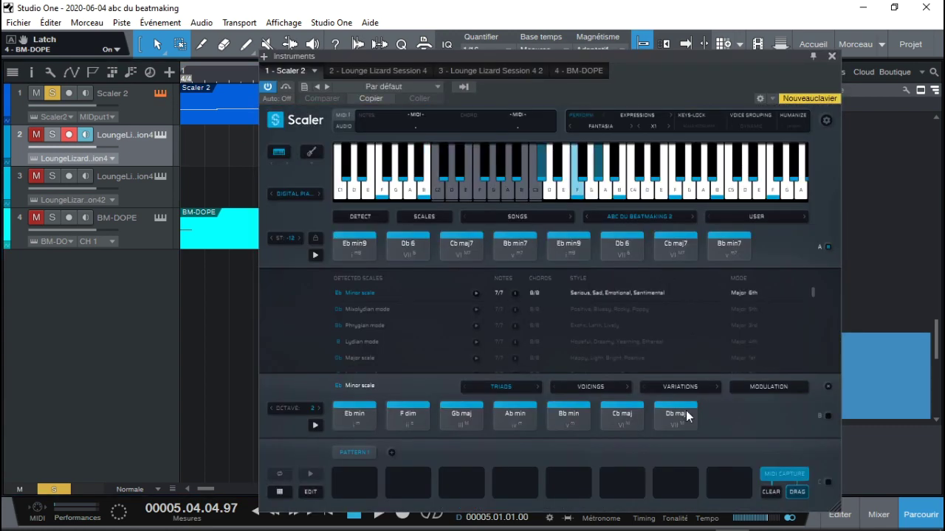
drag(314, 235, 193, 148)
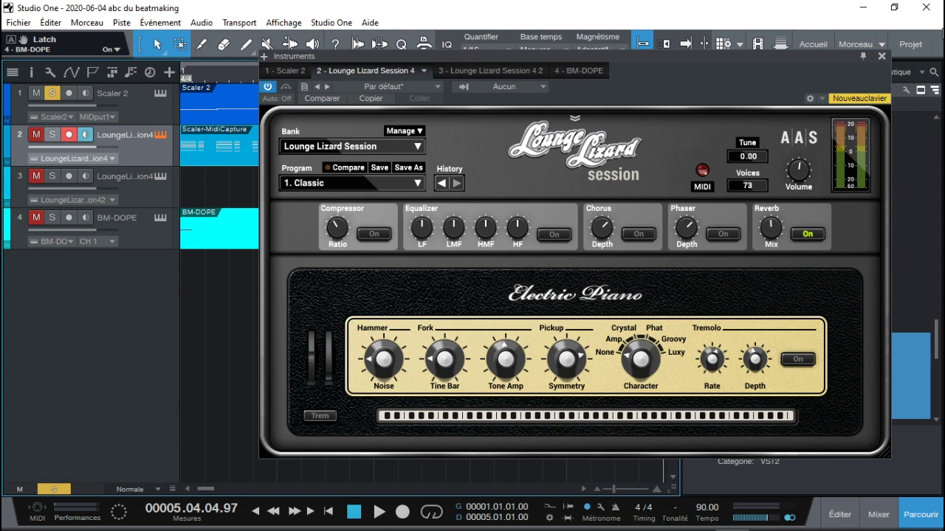
click(881, 56)
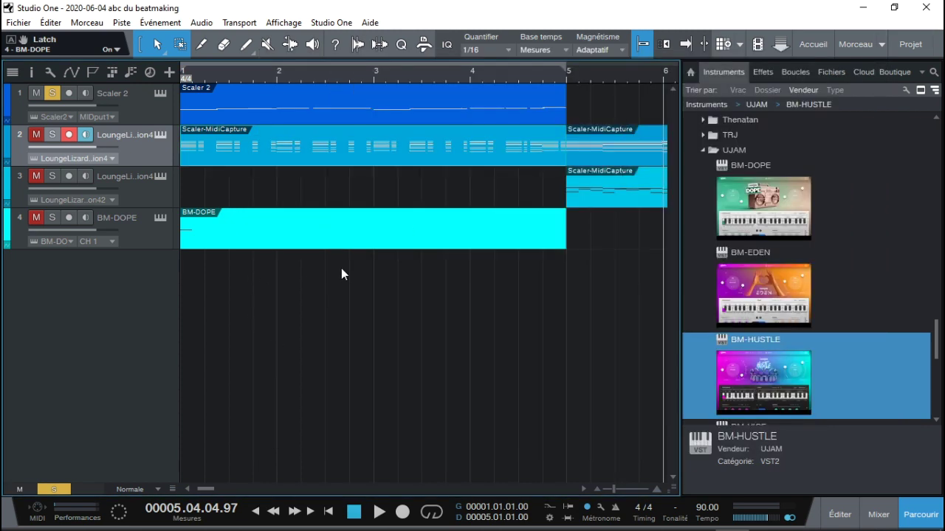
drag(605, 204, 212, 172)
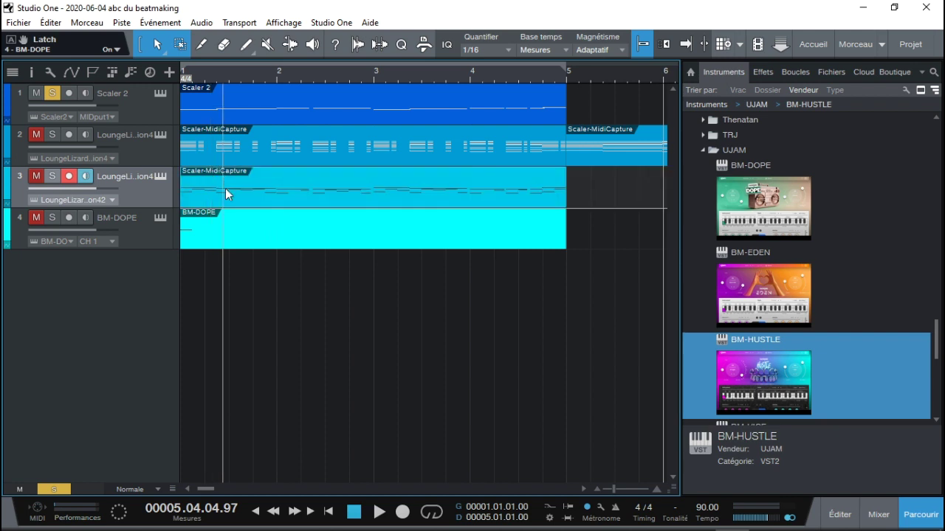
Mute Scaler 2 and play both Lounge Lizard tracks soloed, adding the soloed BM-DOPE track during playback.
click(51, 177)
key(space)
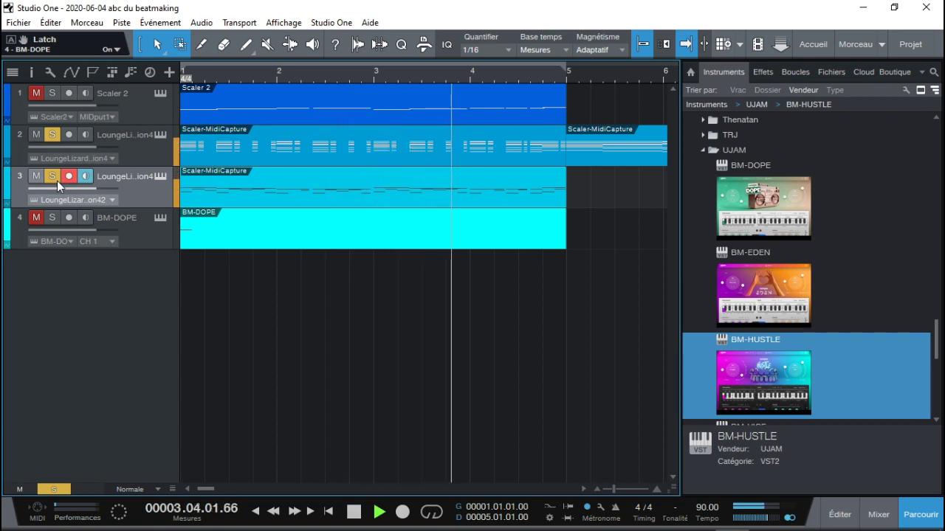
click(46, 218)
click(51, 219)
key(space)
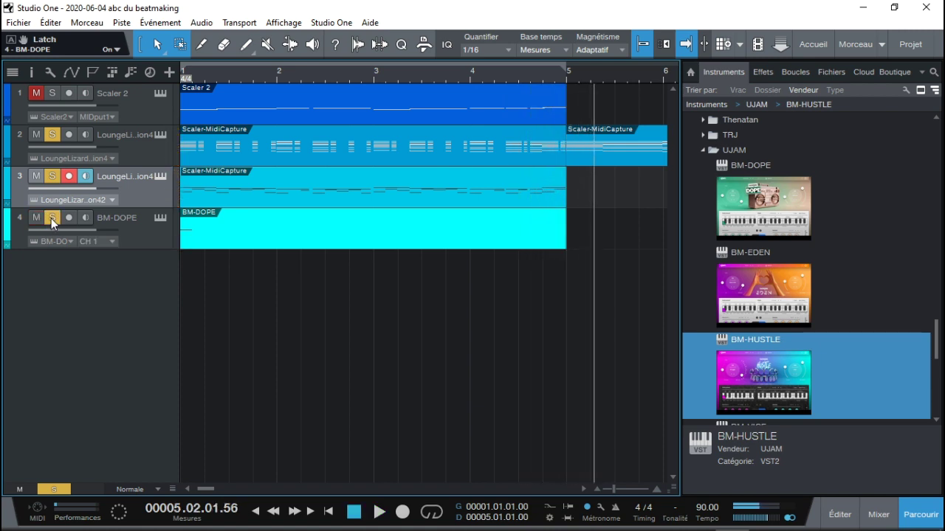
Enlarge the velocity lane for track 2's notes and lower the opening velocities to about 50% and those just before bar 5 to about 55%.
key(F2)
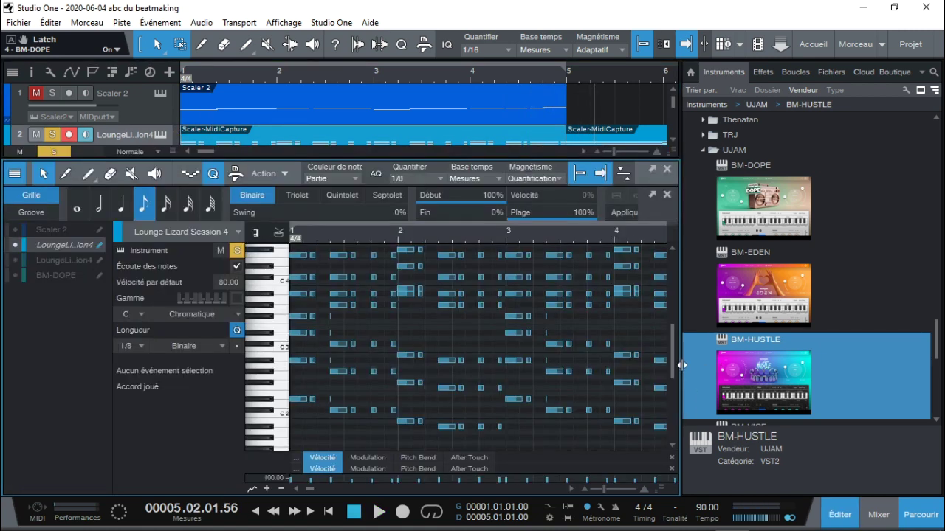
drag(604, 471, 604, 385)
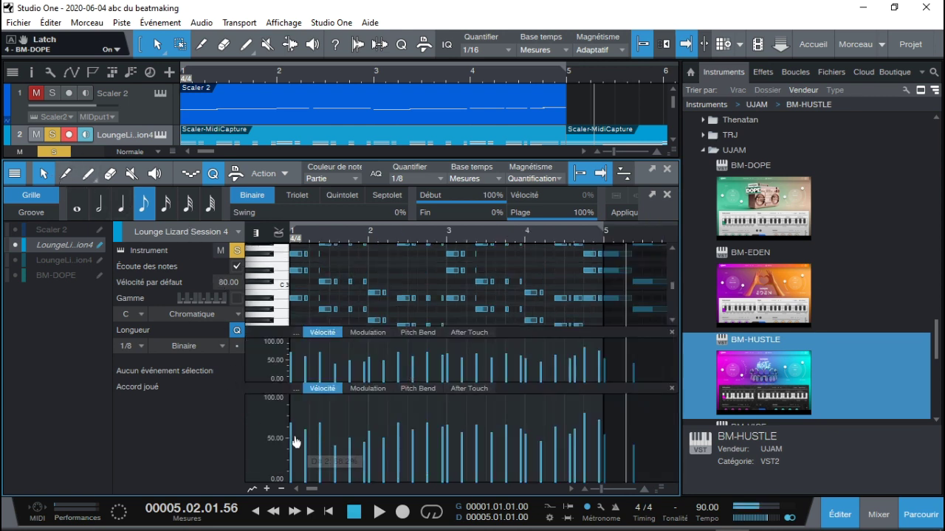
mouse_move(289, 440)
mouse_down()
mouse_move(296, 465)
mouse_move(323, 459)
mouse_up()
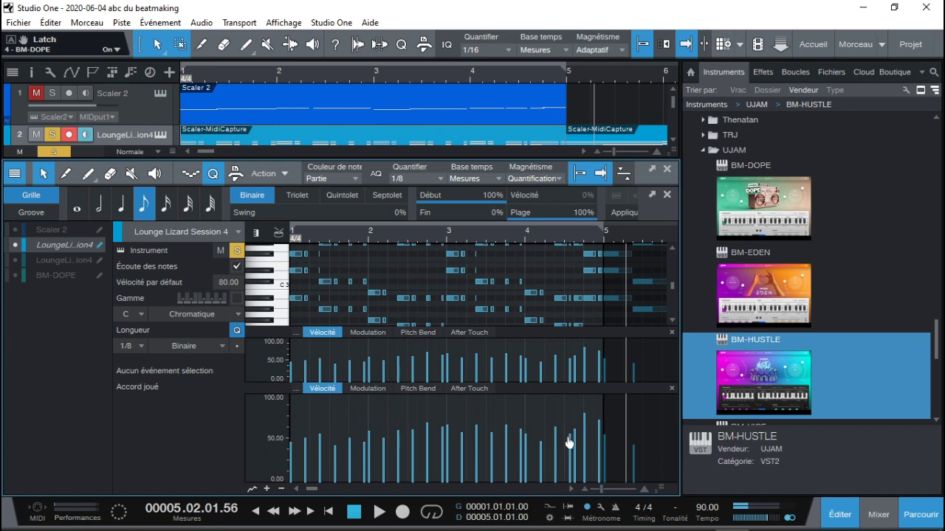
drag(586, 443, 596, 460)
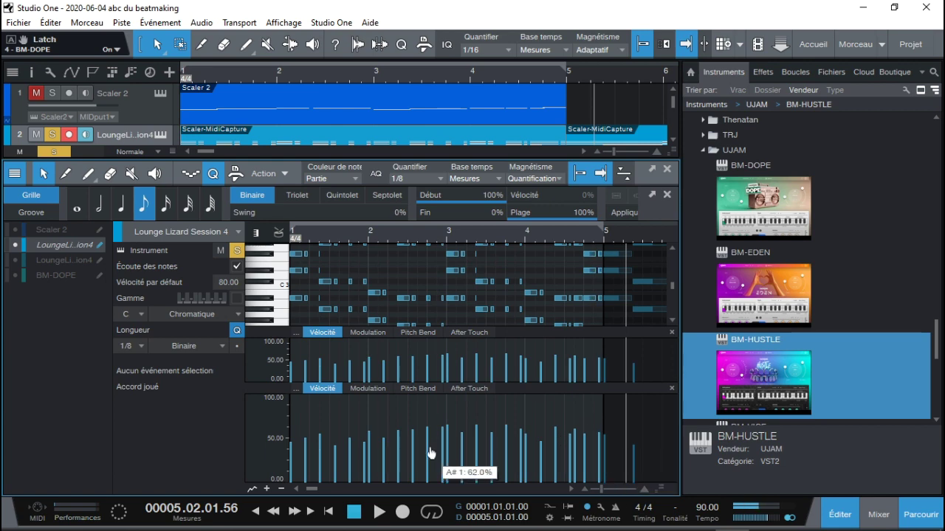
Play the soloed tracks with the softened velocities, closing the note editor, and stop playback after bar 5.
key(space)
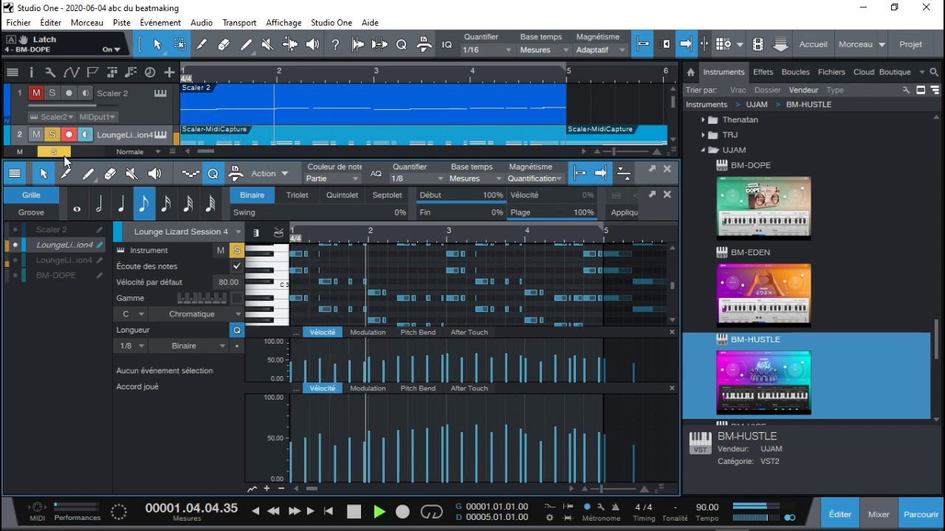
click(666, 169)
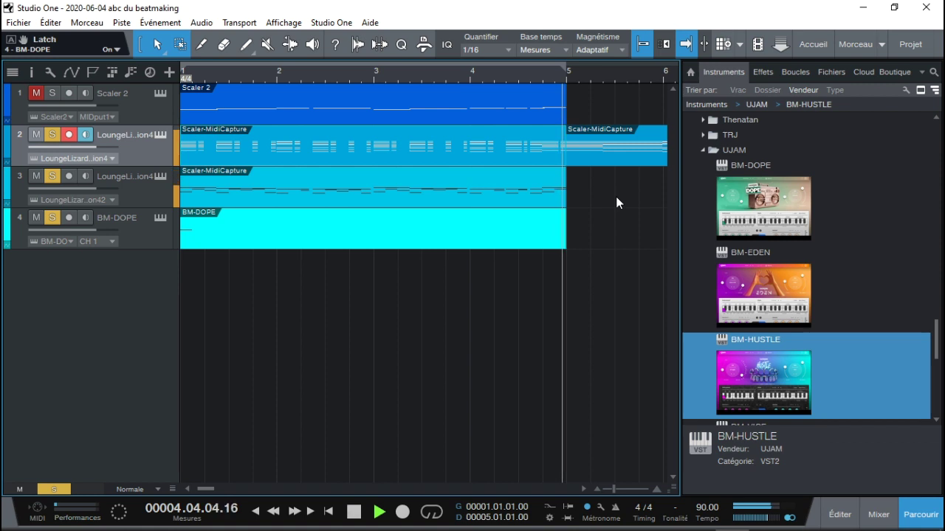
key(space)
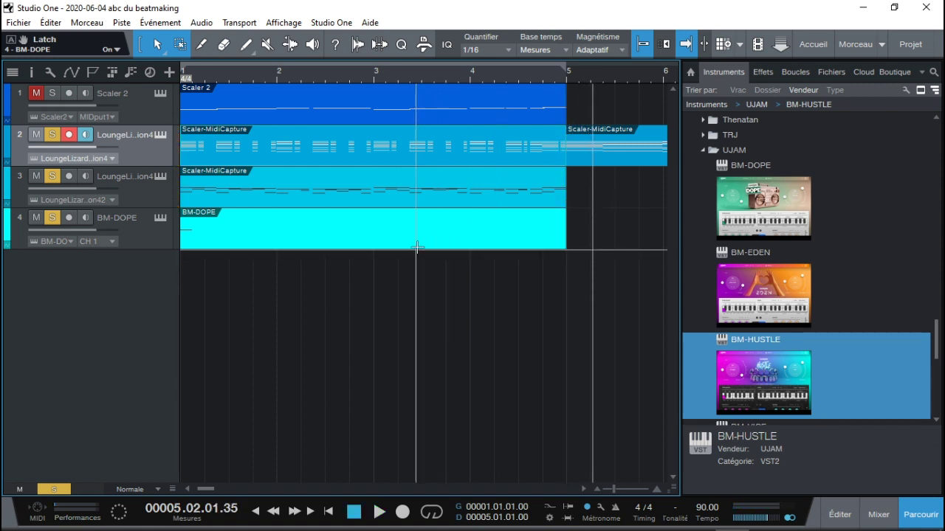
Hide the browser and duplicate the BM-DOPE clip and track 3's Scaler-MidiCapture clip so the copies start at bar 5.
drag(418, 251, 344, 236)
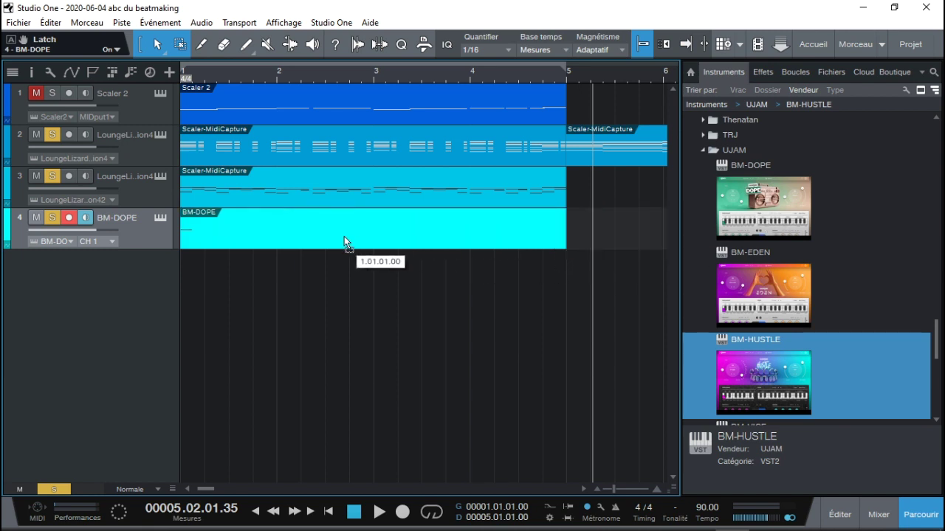
click(927, 513)
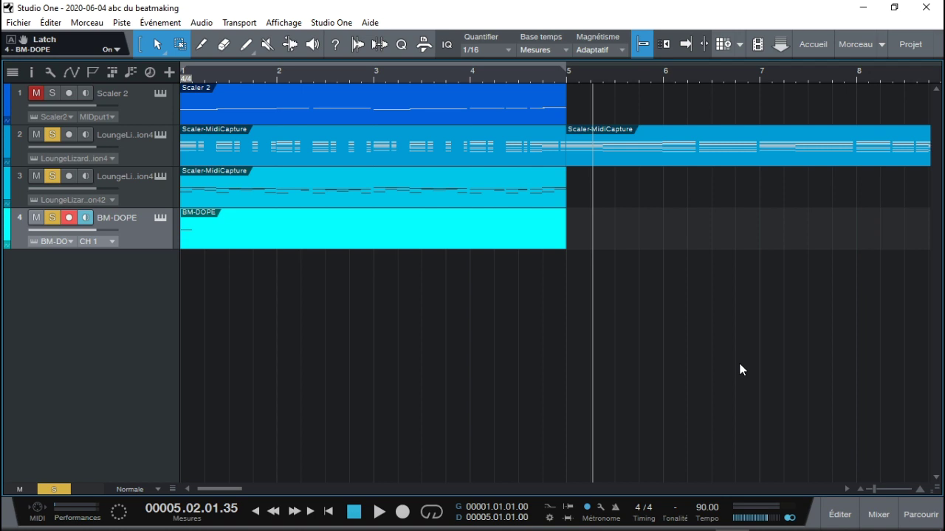
click(861, 490)
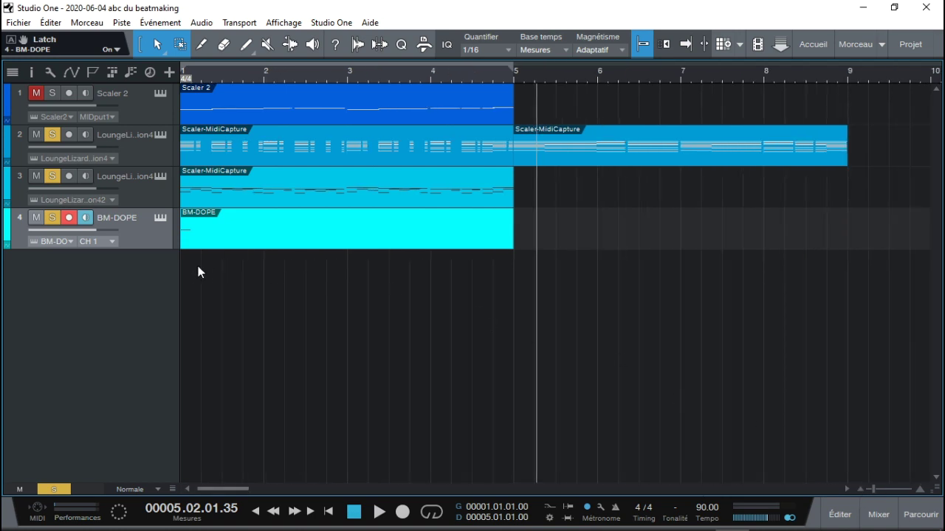
click(189, 239)
drag(192, 246, 591, 290)
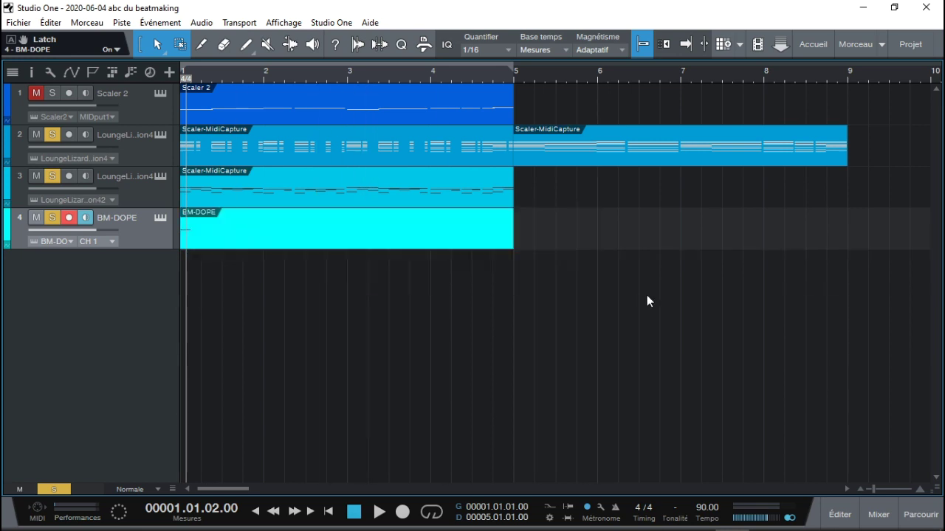
click(514, 81)
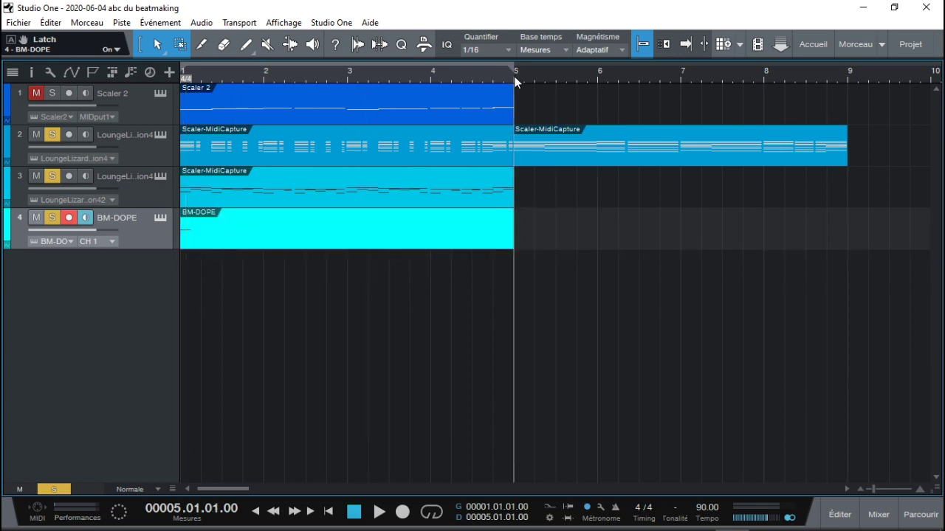
key(ctrl+d)
click(426, 198)
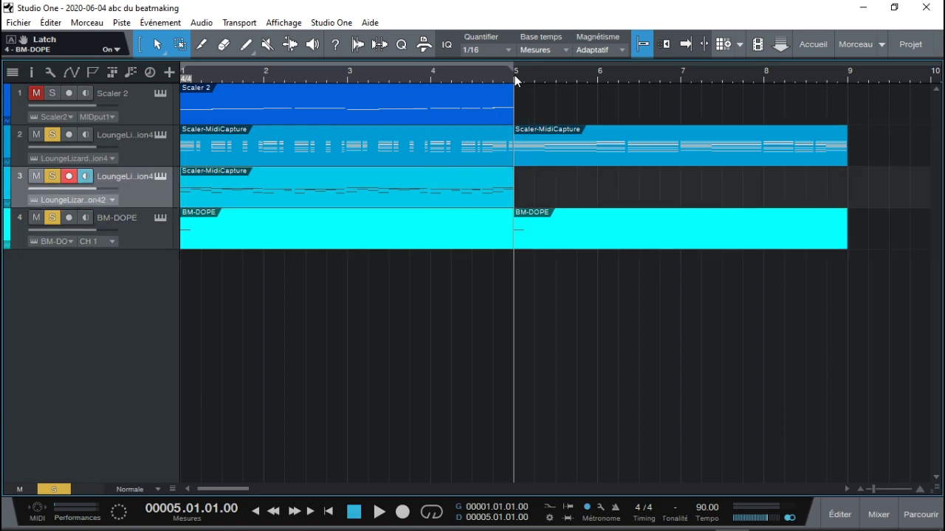
key(ctrl+d)
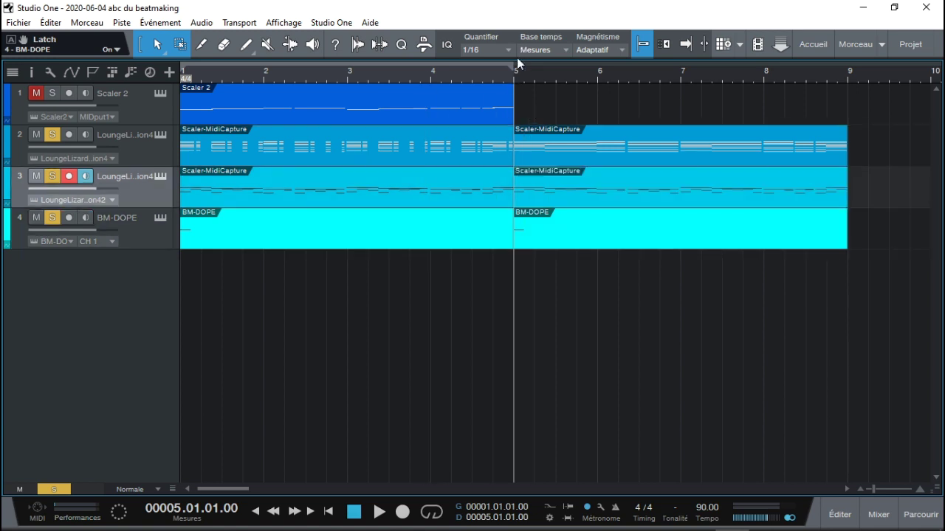
Extend the loop range to bar 9, enable looping, and play the soloed tracks from bar 1 before stopping playback.
drag(516, 69, 844, 96)
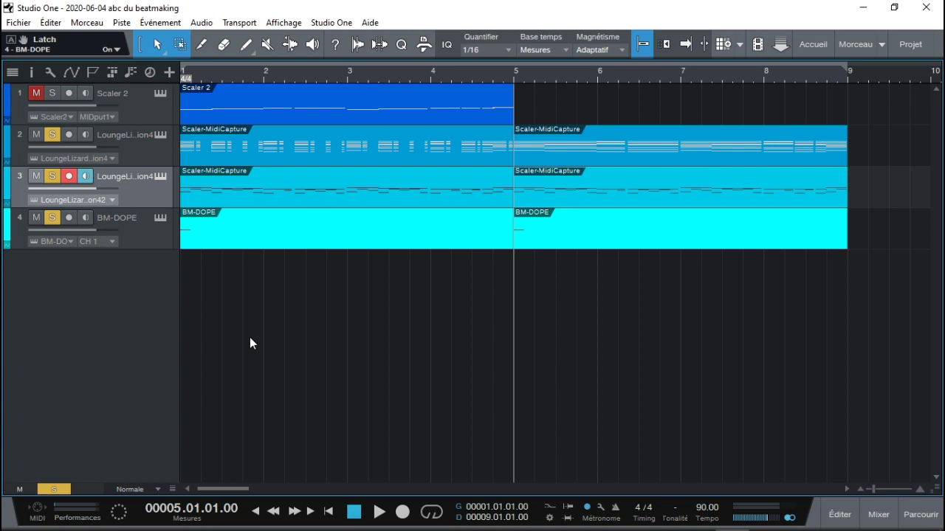
key(Home)
key(Down)
key(slash)
key(space)
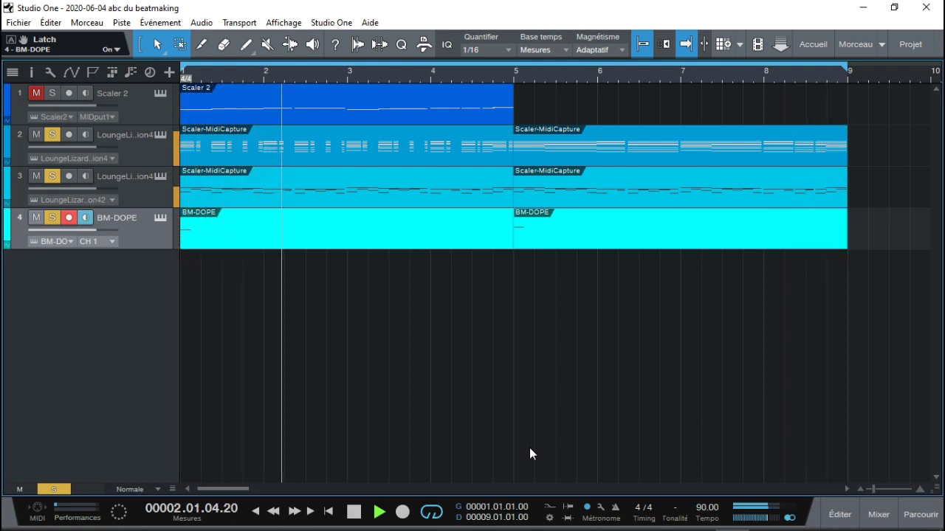
key(space)
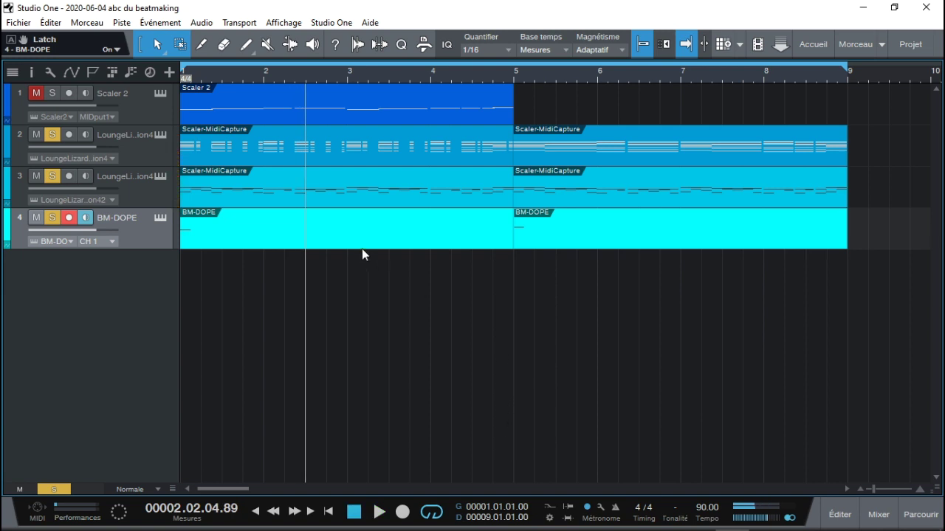
Open the Scaler 2 instrument, move its window higher, and bring up the genre list of its Songs library.
click(161, 94)
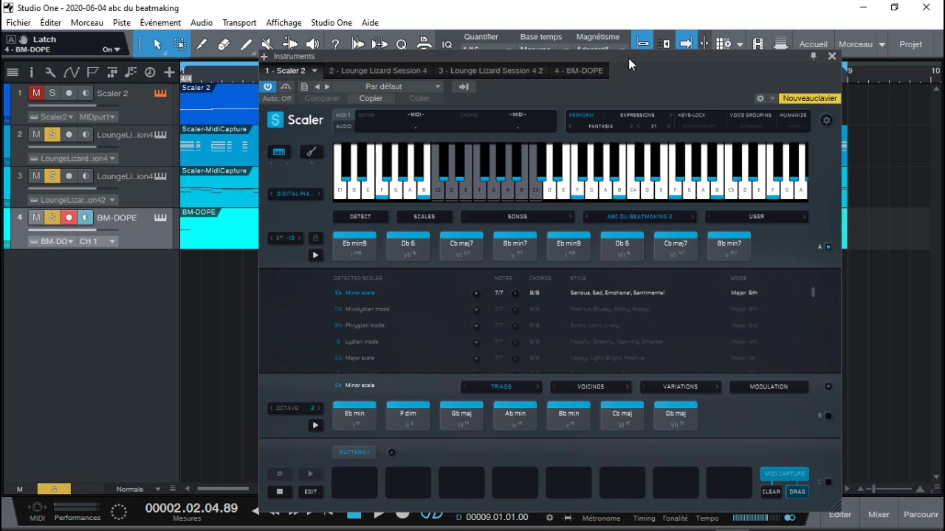
drag(628, 58, 624, 26)
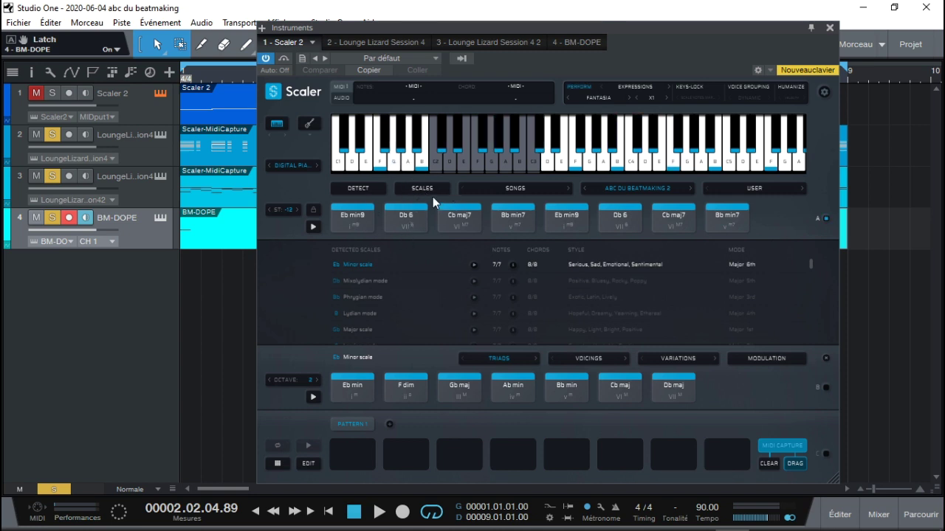
click(515, 189)
mouse_move(518, 382)
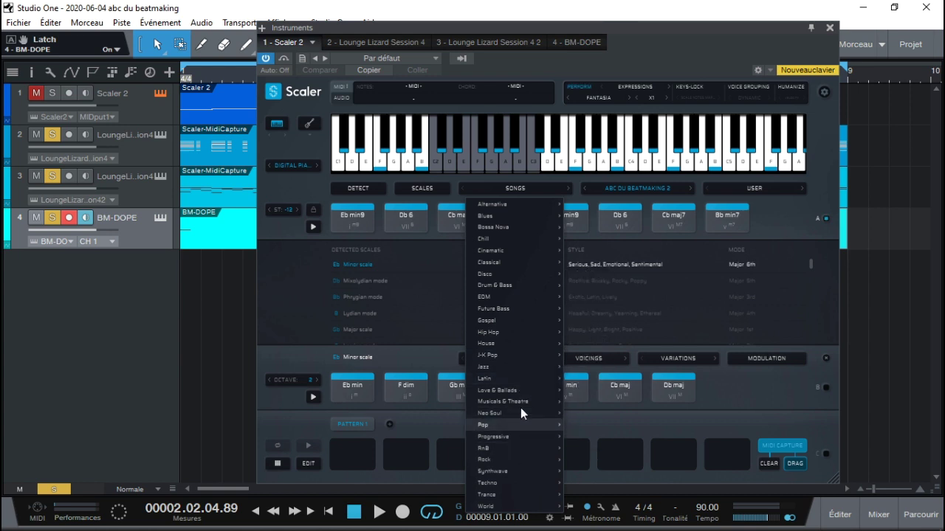